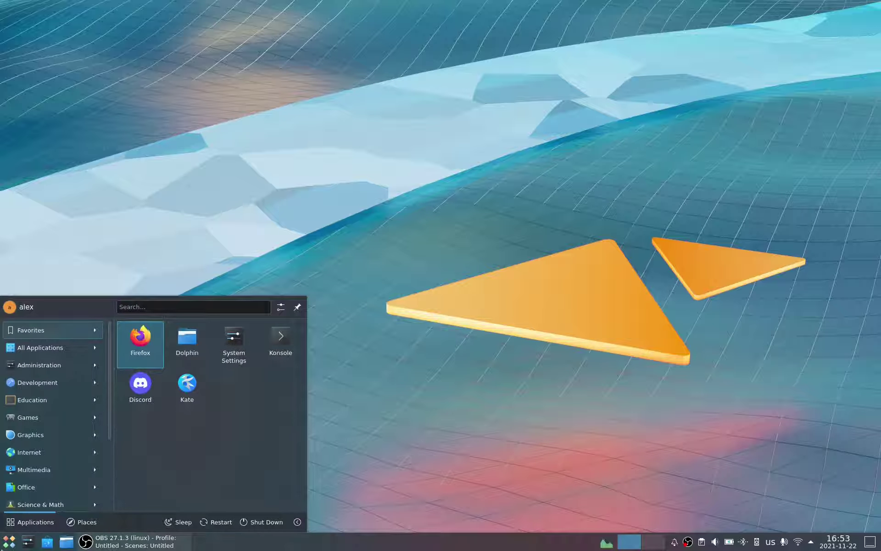
Step: Launch KiCad and start creating a new project
{"action": "type", "text": "kicad"}
{"action": "key", "text": "Return"}
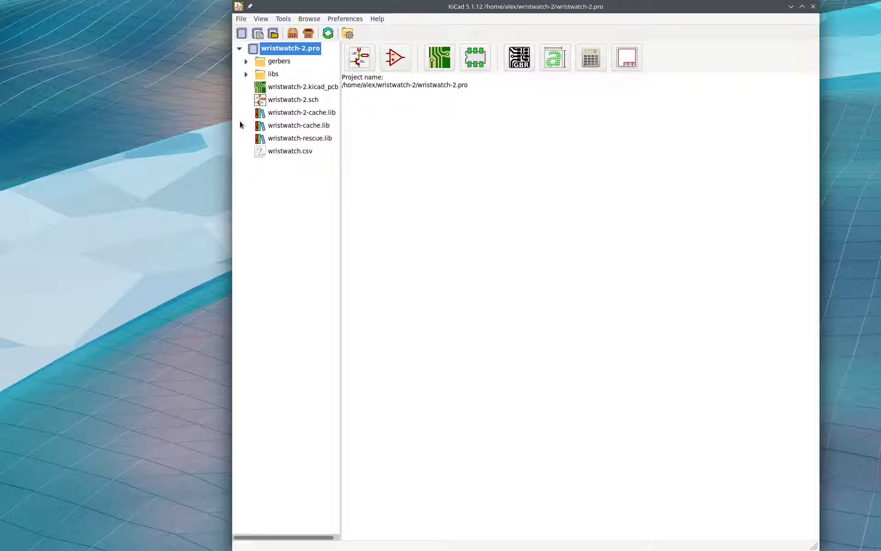
{"action": "left_click", "coordinate": [239, 19]}
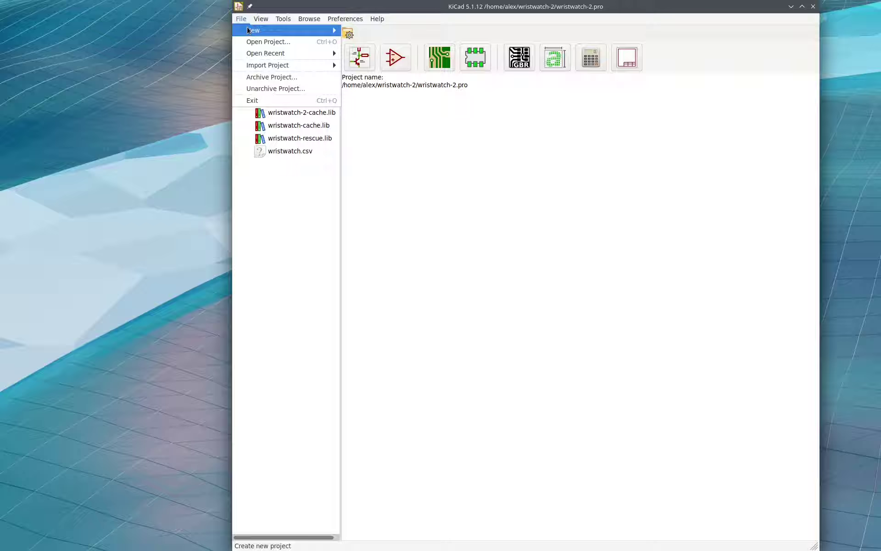
{"action": "mouse_move", "coordinate": [303, 31]}
{"action": "left_click", "coordinate": [362, 31]}
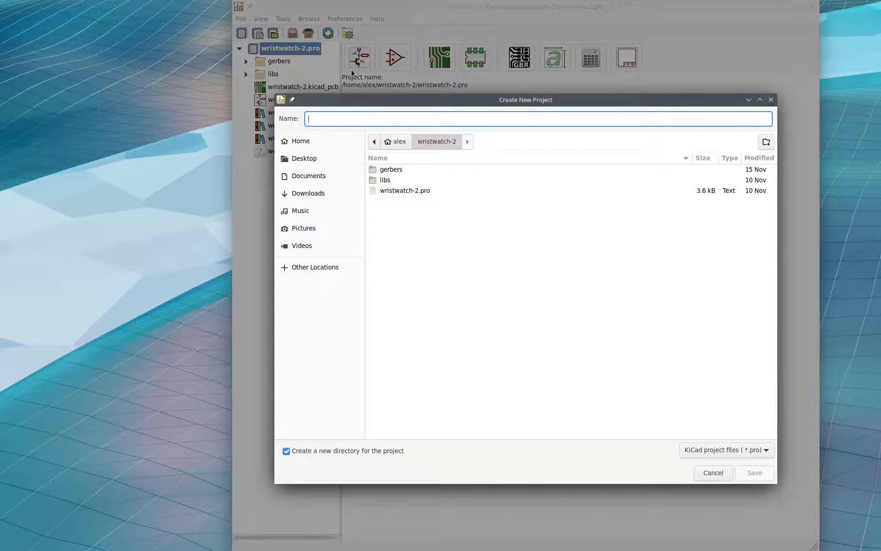
Step: Save the project as DAQ in TARS-PCB/TARS-MK2 without a separate project directory
{"action": "left_click", "coordinate": [399, 143]}
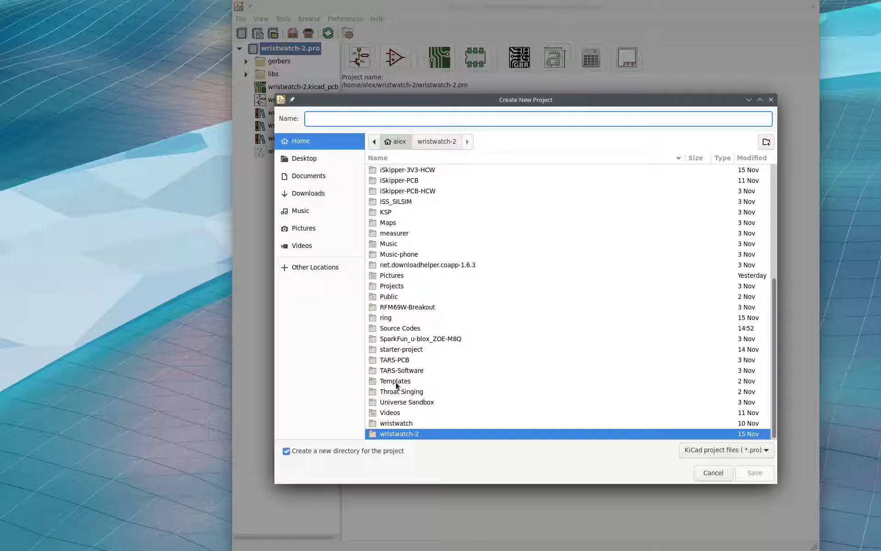
{"action": "type", "text": "tars"}
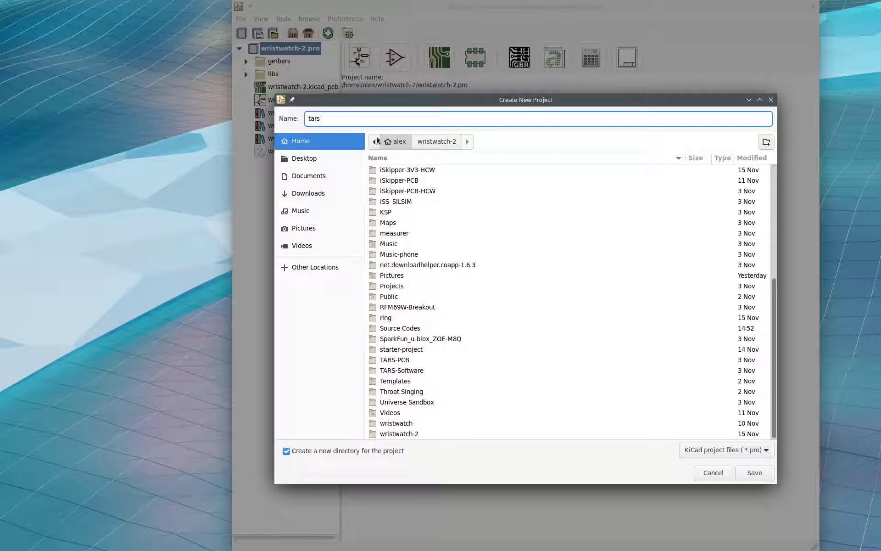
{"action": "scroll", "coordinate": [441, 240], "scroll_direction": "up", "scroll_amount": 5}
{"action": "scroll", "coordinate": [458, 284], "scroll_direction": "down", "scroll_amount": 5}
{"action": "double_click", "coordinate": [398, 361]}
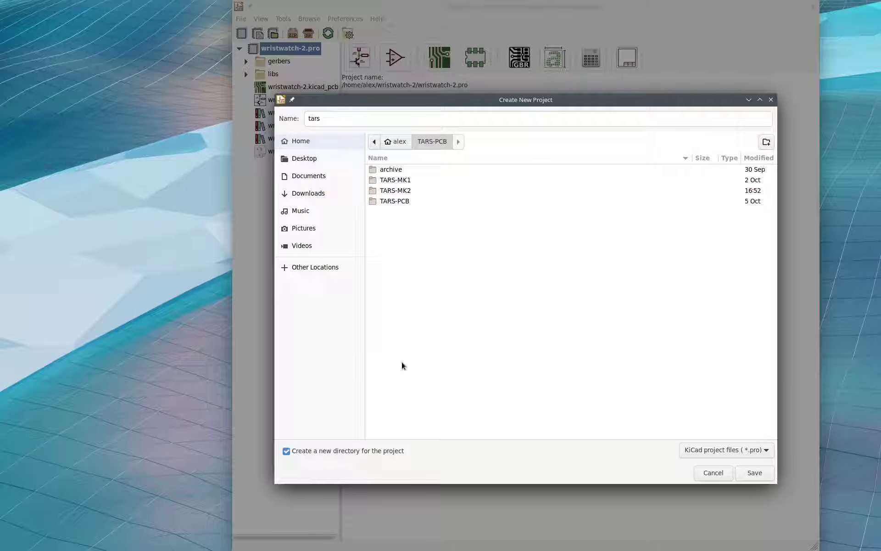
{"action": "double_click", "coordinate": [402, 192]}
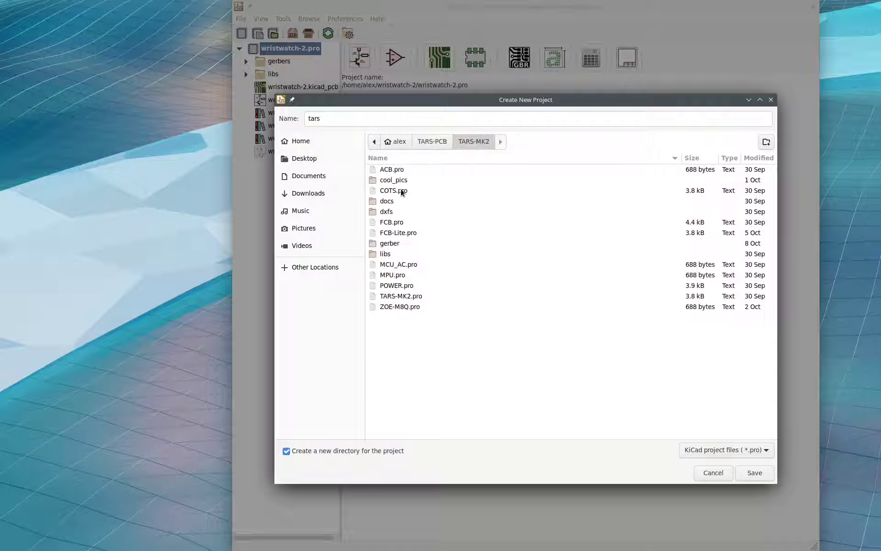
{"action": "left_click", "coordinate": [343, 118]}
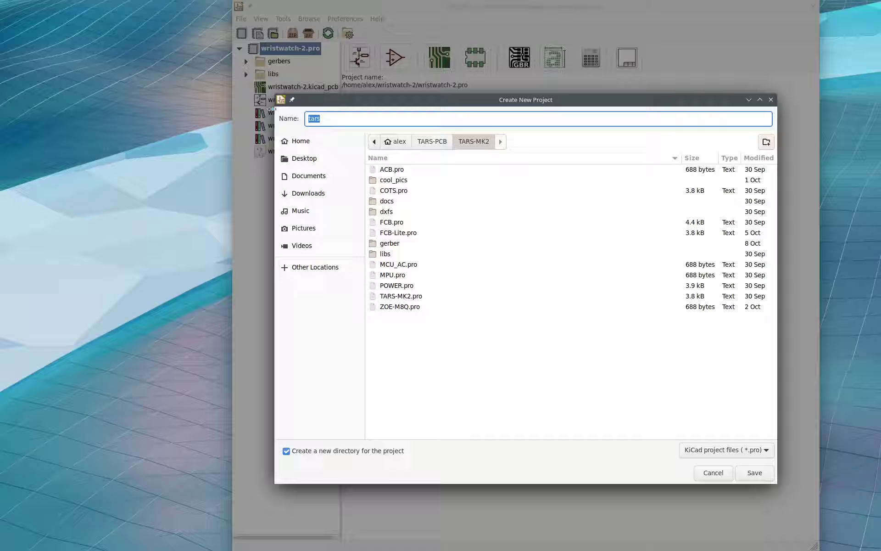
{"action": "type", "text": "DAQ"}
{"action": "left_click", "coordinate": [319, 451]}
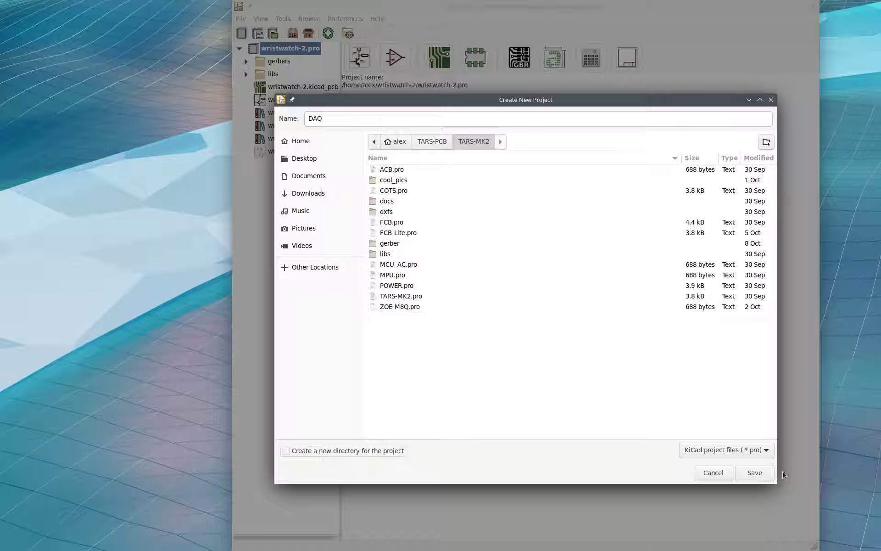
{"action": "left_click", "coordinate": [758, 478]}
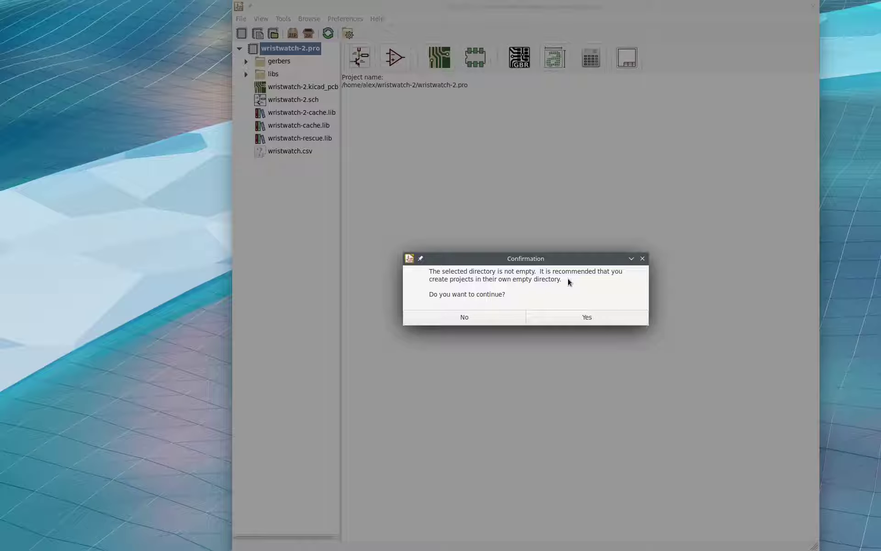
Step: Confirm saving into the non-empty folder and open DAQ.sch in Eeschema
{"action": "left_click", "coordinate": [588, 316]}
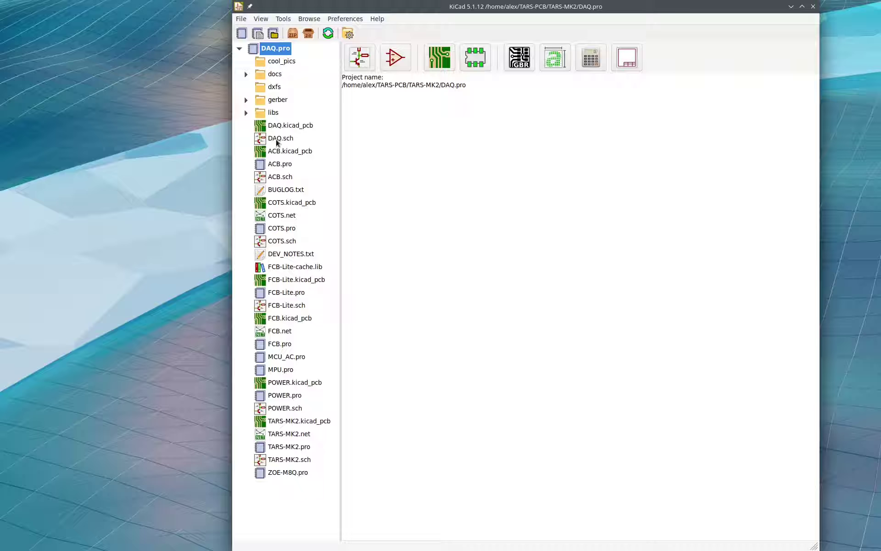
{"action": "double_click", "coordinate": [277, 141]}
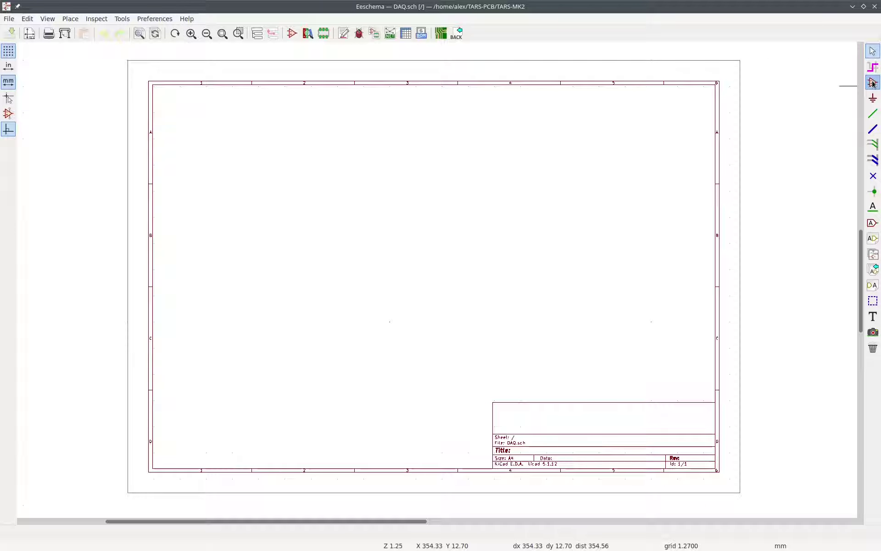
Step: Suppress the missing-library error and choose Teensy4.1_bare from the teensy library
{"action": "left_click", "coordinate": [873, 84]}
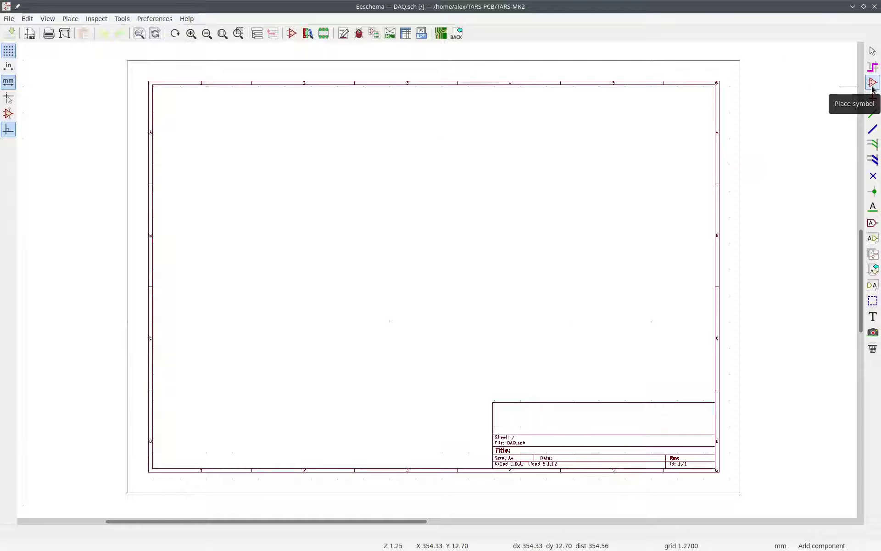
{"action": "left_click", "coordinate": [393, 250]}
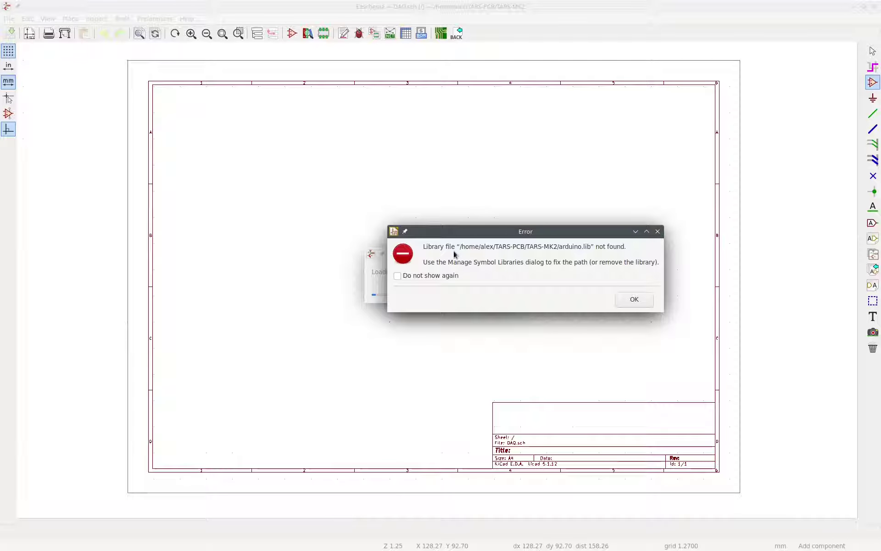
{"action": "left_click", "coordinate": [398, 275]}
{"action": "left_click", "coordinate": [634, 299]}
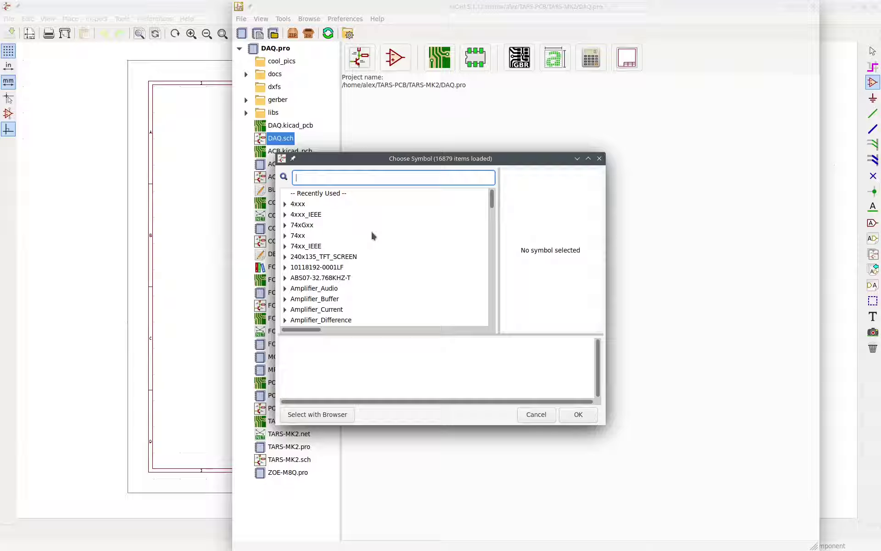
{"action": "type", "text": "teensy"}
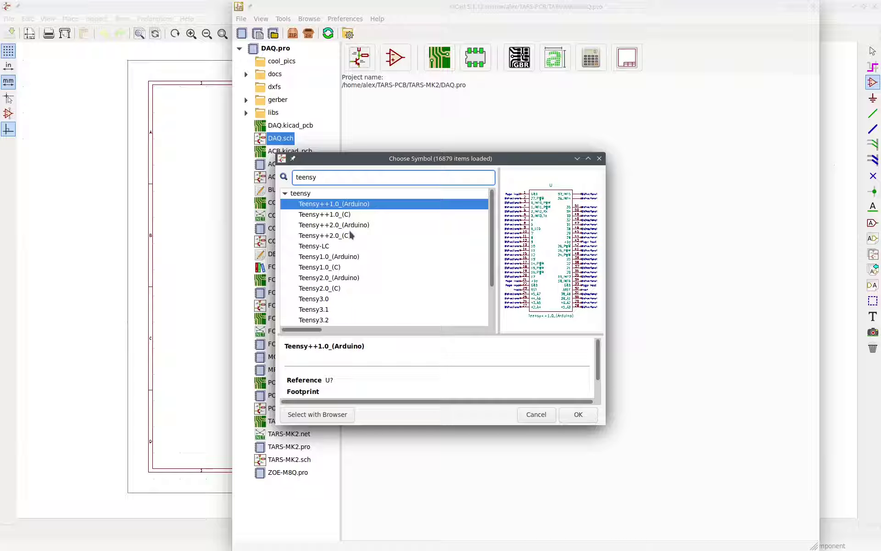
{"action": "scroll", "coordinate": [350, 235], "scroll_direction": "down", "scroll_amount": 3}
{"action": "left_click", "coordinate": [319, 321]}
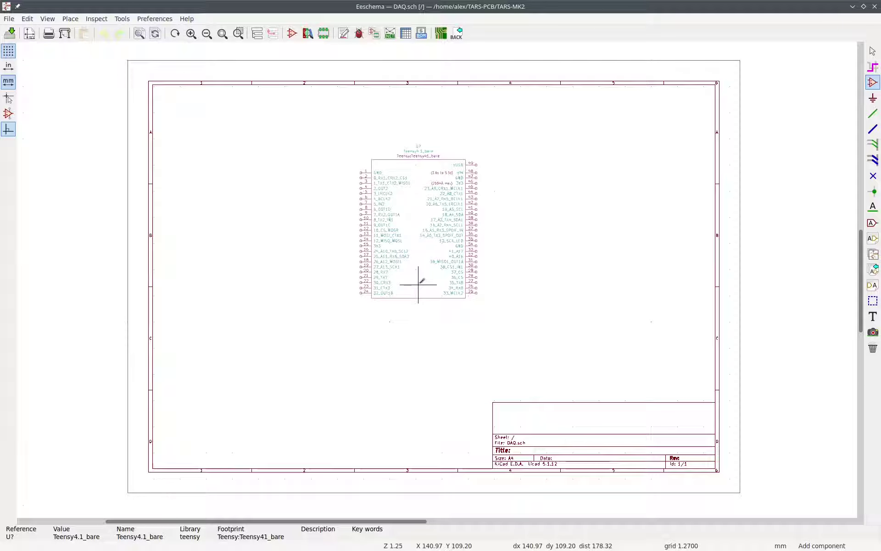
Step: Drop the Teensy4.1_bare symbol onto the upper middle of the DAQ sheet
{"action": "left_click", "coordinate": [423, 284]}
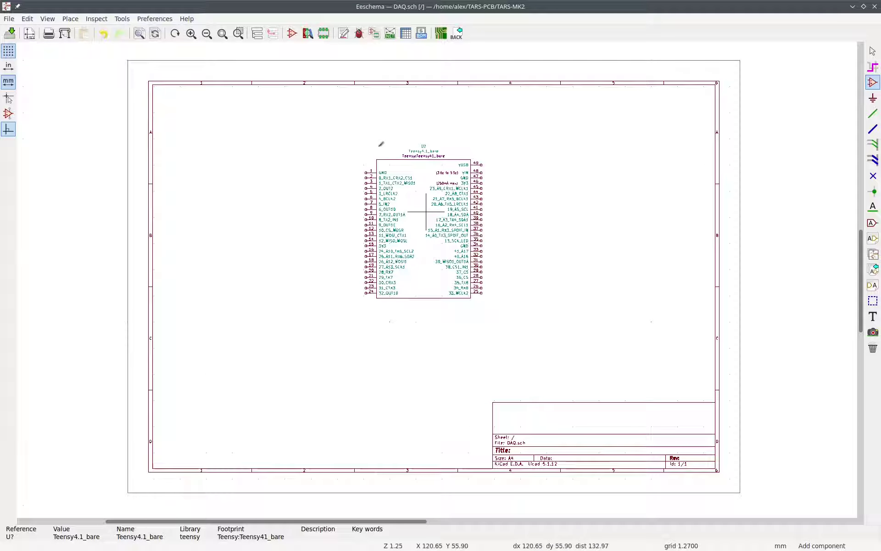
{"action": "scroll", "coordinate": [426, 167], "scroll_direction": "up", "scroll_amount": 5}
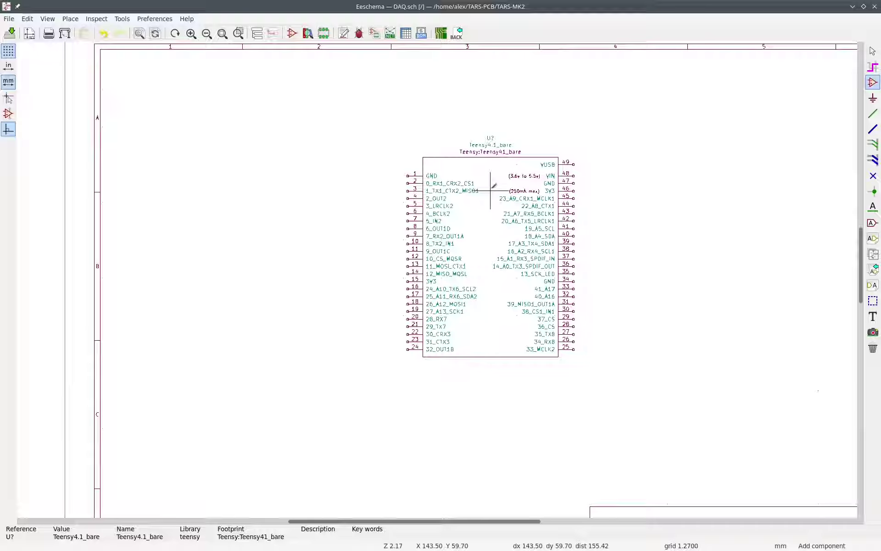
{"action": "scroll", "coordinate": [446, 271], "scroll_direction": "down", "scroll_amount": 10}
{"action": "scroll", "coordinate": [446, 270], "scroll_direction": "left", "scroll_amount": 5}
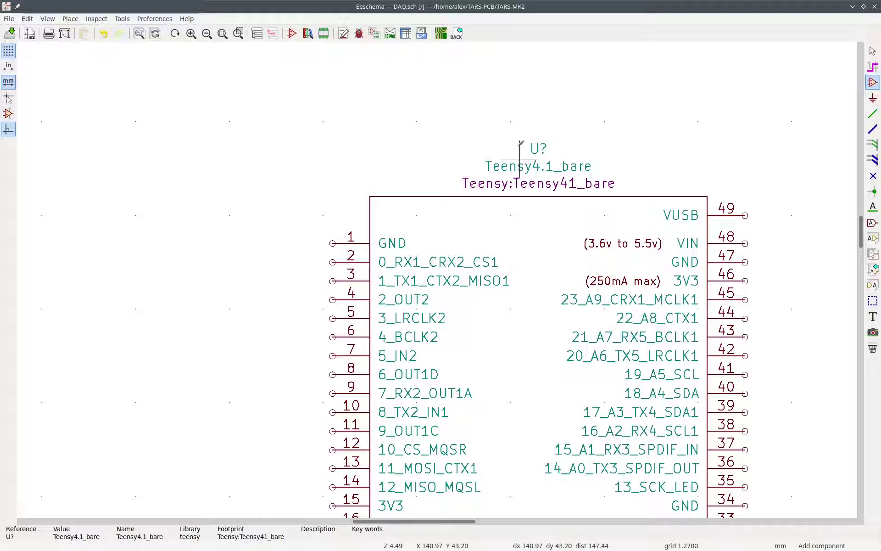
{"action": "middle_click_drag", "start_coordinate": [514, 238], "coordinate": [521, 177]}
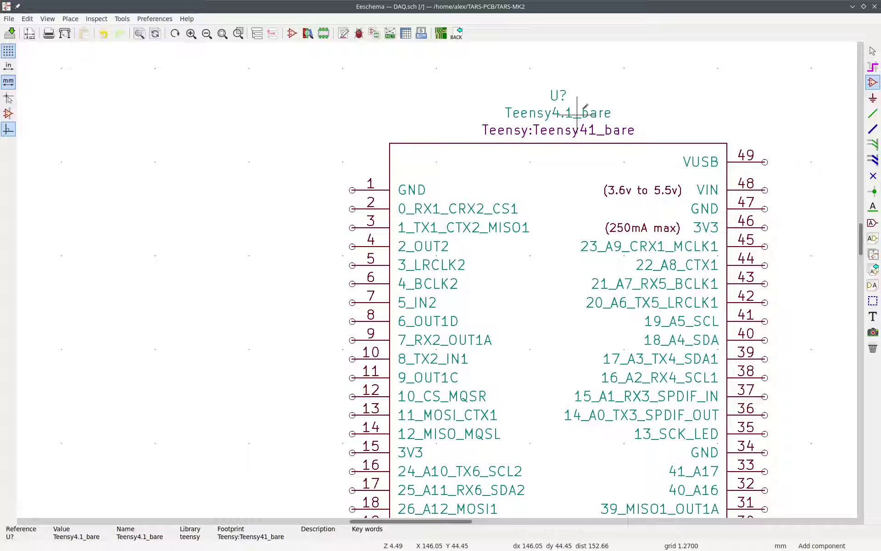
{"action": "scroll", "coordinate": [450, 122], "scroll_direction": "down", "scroll_amount": 2}
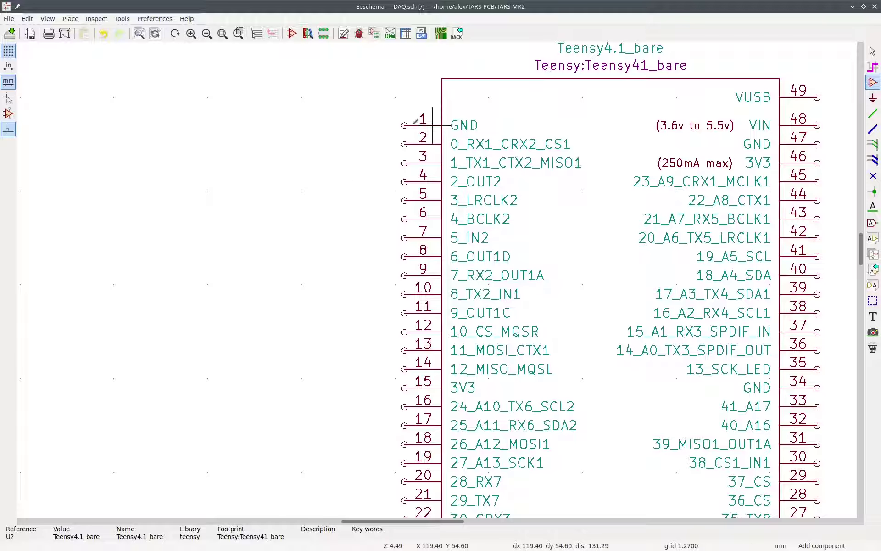
{"action": "scroll", "coordinate": [411, 123], "scroll_direction": "down", "scroll_amount": 2, "text": "ctrl"}
{"action": "scroll", "coordinate": [509, 148], "scroll_direction": "down", "scroll_amount": 3}
{"action": "scroll", "coordinate": [436, 157], "scroll_direction": "up", "scroll_amount": 3, "text": "ctrl"}
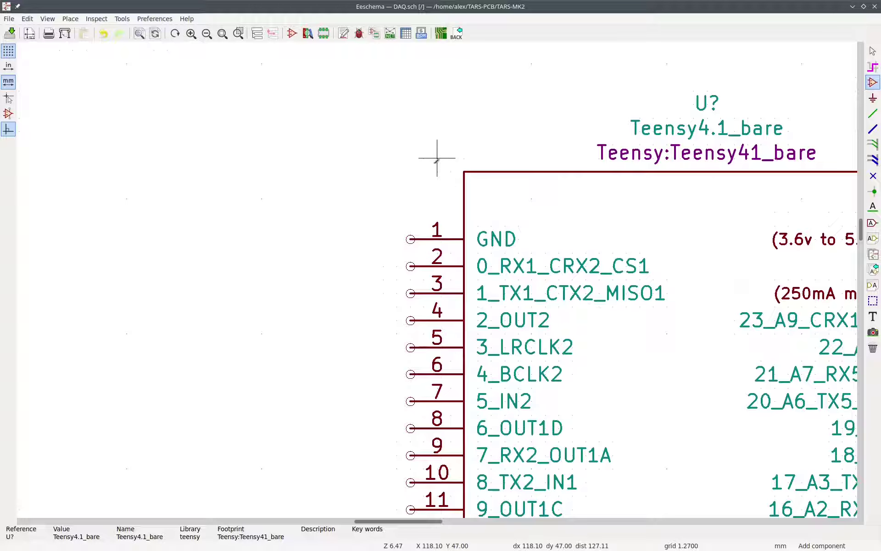
{"action": "scroll", "coordinate": [437, 233], "scroll_direction": "up", "scroll_amount": 2, "text": "ctrl"}
{"action": "scroll", "coordinate": [360, 187], "scroll_direction": "down", "scroll_amount": 2}
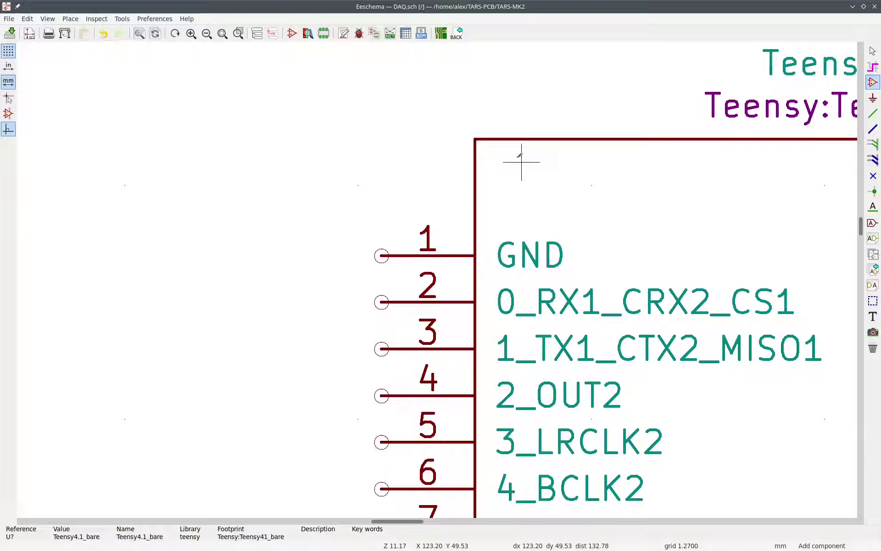
{"action": "scroll", "coordinate": [515, 285], "scroll_direction": "down", "scroll_amount": 3, "text": "ctrl"}
{"action": "middle_click_drag", "start_coordinate": [669, 335], "coordinate": [414, 193]}
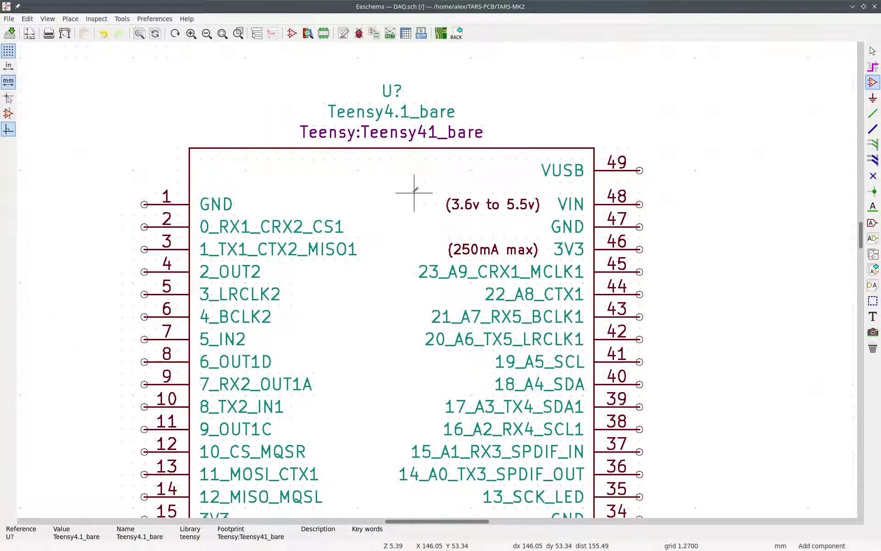
{"action": "scroll", "coordinate": [414, 193], "scroll_direction": "down", "scroll_amount": 2, "text": "ctrl"}
{"action": "scroll", "coordinate": [423, 236], "scroll_direction": "down", "scroll_amount": 3}
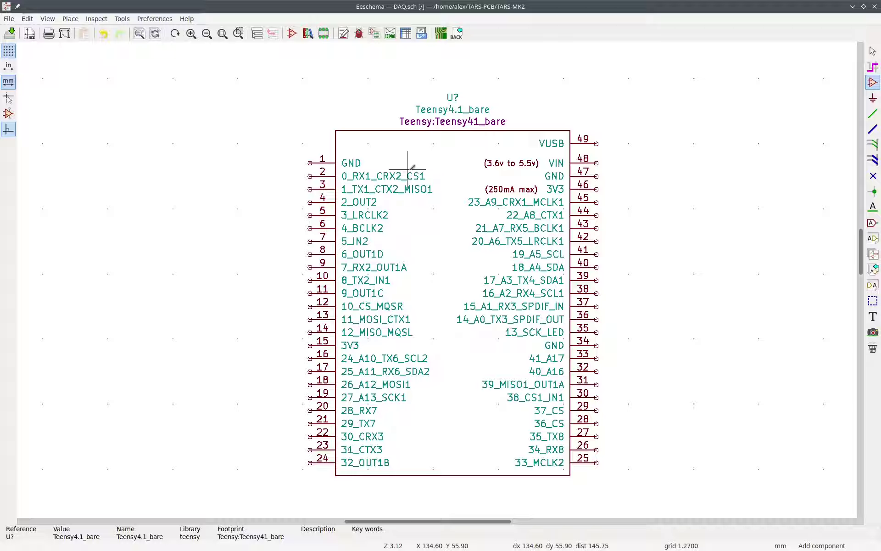
Step: Finish placing the Teensy4.1_bare symbol U? and exit component placement
{"action": "scroll", "coordinate": [315, 173], "scroll_direction": "down", "scroll_amount": 2}
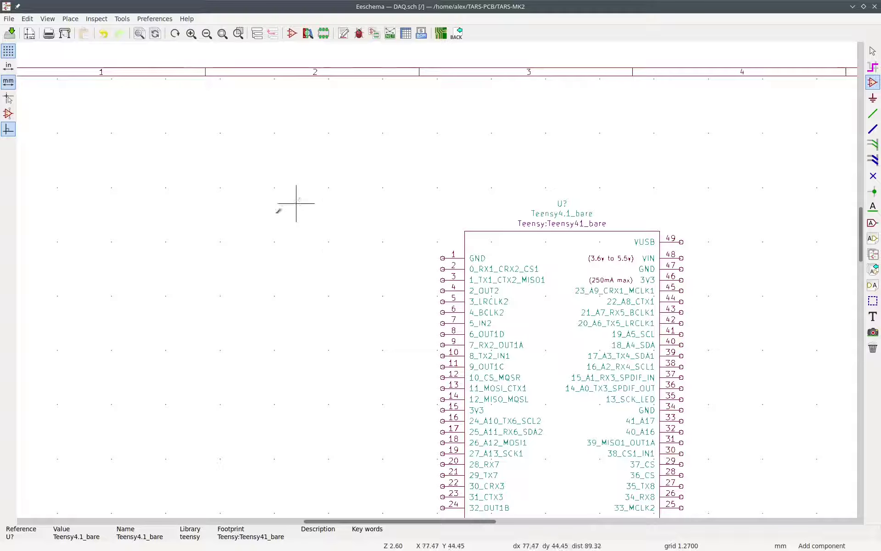
{"action": "left_click", "coordinate": [444, 317]}
{"action": "scroll", "coordinate": [316, 357], "scroll_direction": "up", "scroll_amount": 1}
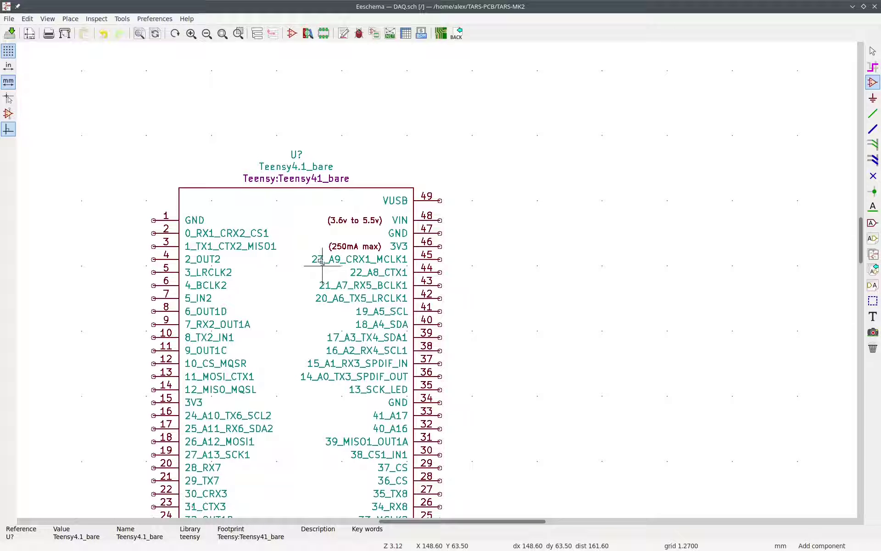
{"action": "middle_click_drag", "start_coordinate": [322, 266], "coordinate": [364, 208]}
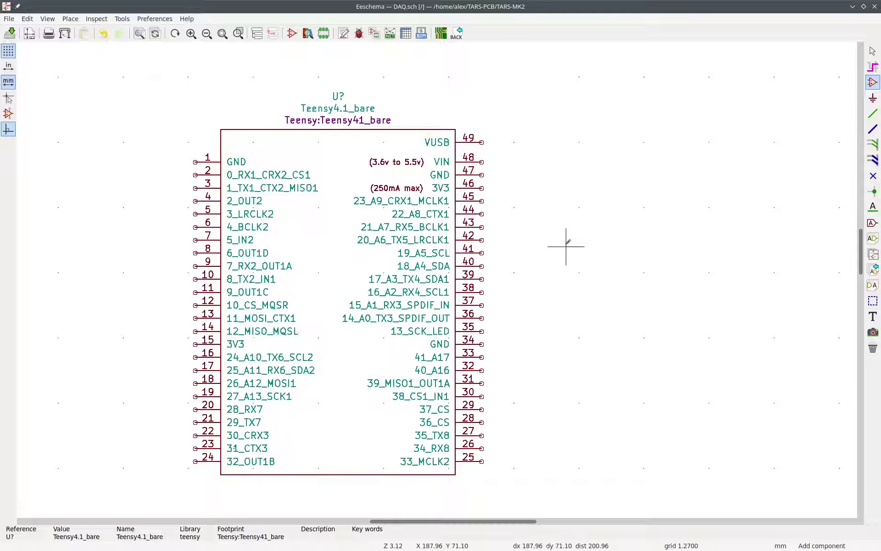
{"action": "middle_click_drag", "start_coordinate": [570, 241], "coordinate": [632, 252]}
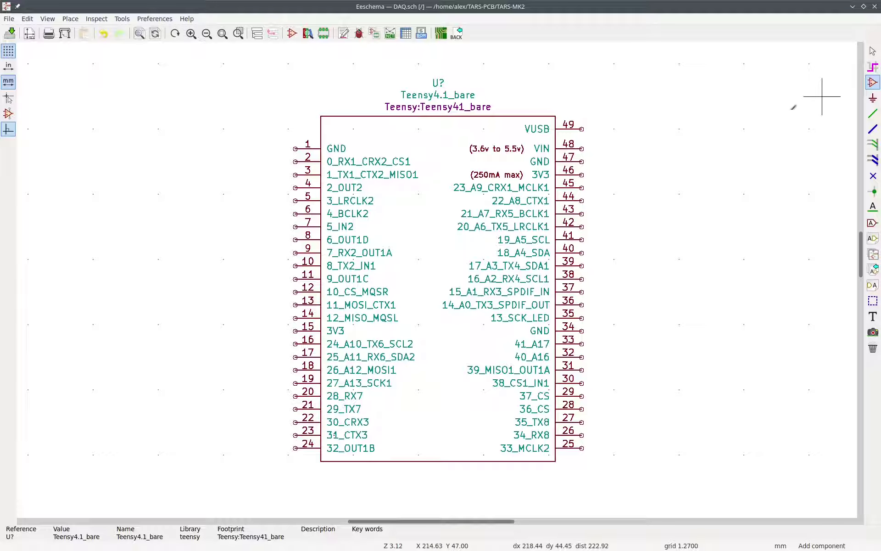
{"action": "key", "text": "Escape"}
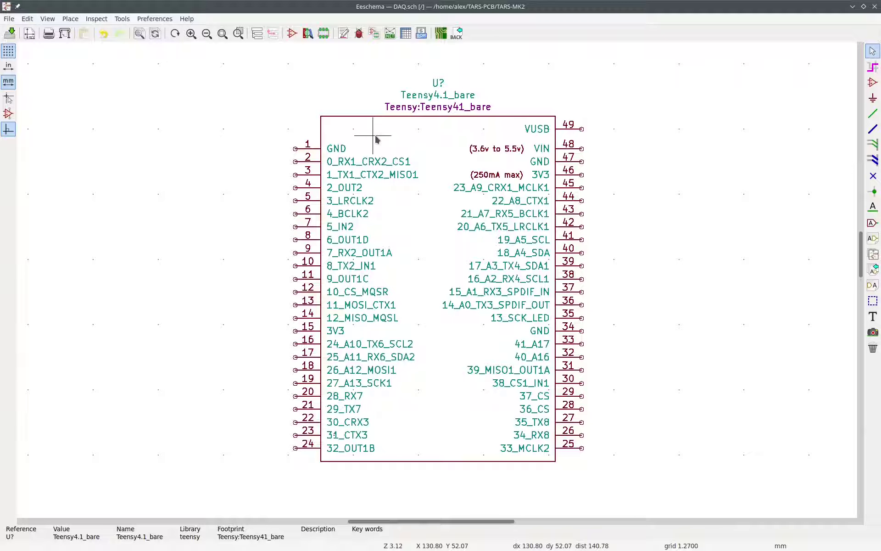
Step: Set the Teensy symbol's reference to U1 in Symbol Properties
{"action": "double_click", "coordinate": [436, 267]}
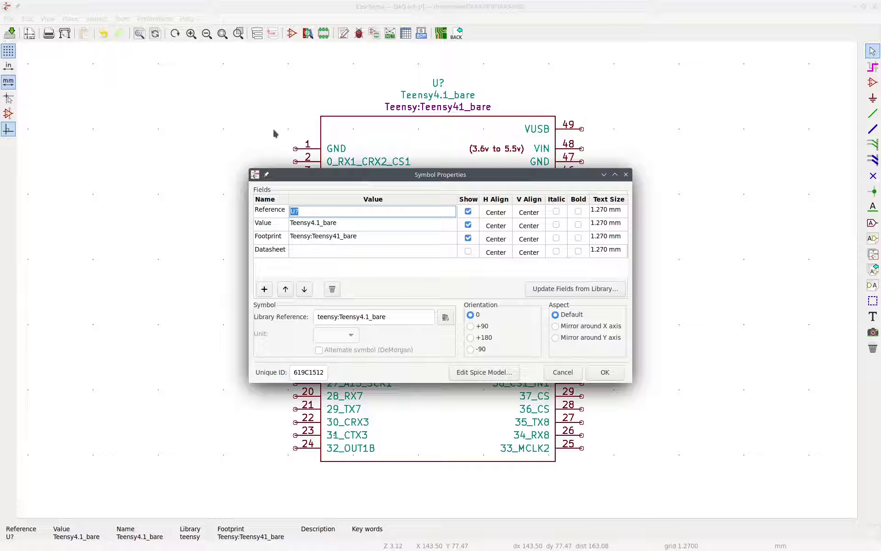
{"action": "type", "text": "U1"}
{"action": "left_click", "coordinate": [602, 372]}
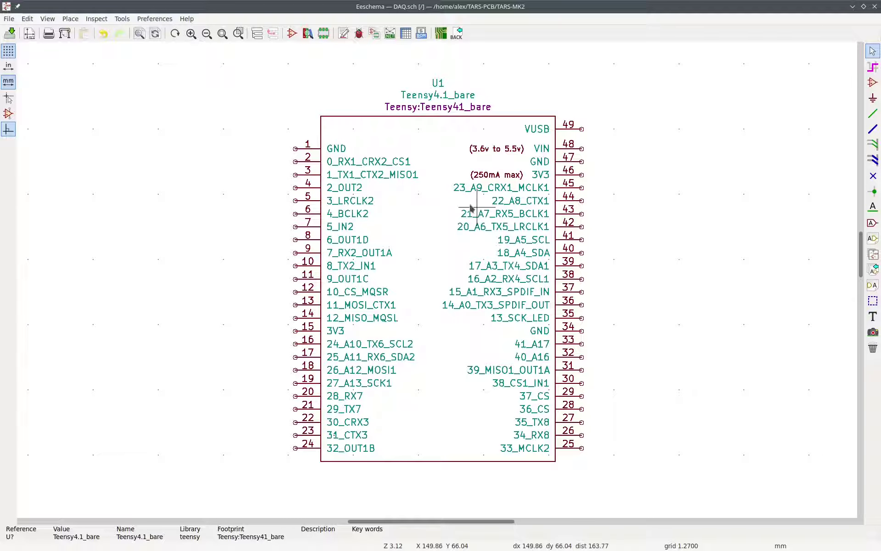
Step: Pan to show free space below the Teensy and start the Place Symbol tool
{"action": "middle_click_drag", "start_coordinate": [235, 260], "coordinate": [389, 211]}
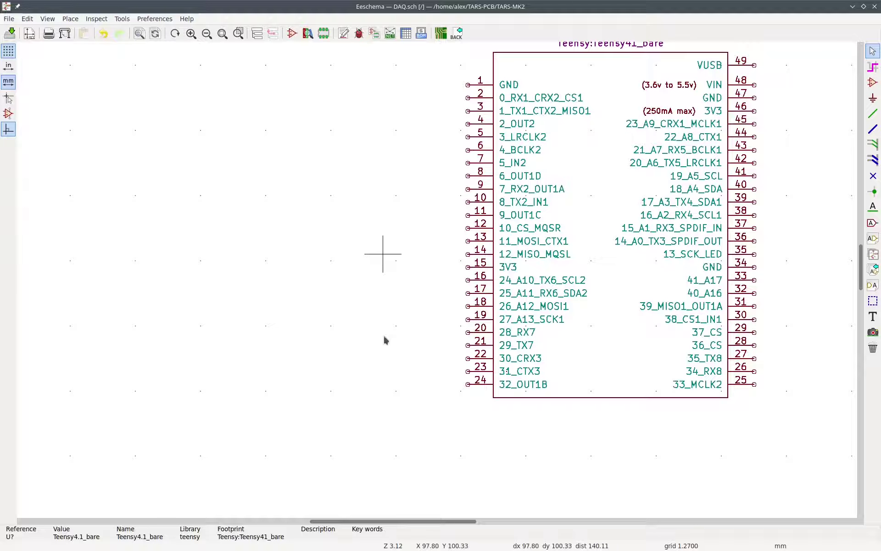
{"action": "middle_click_drag", "start_coordinate": [377, 360], "coordinate": [362, 297]}
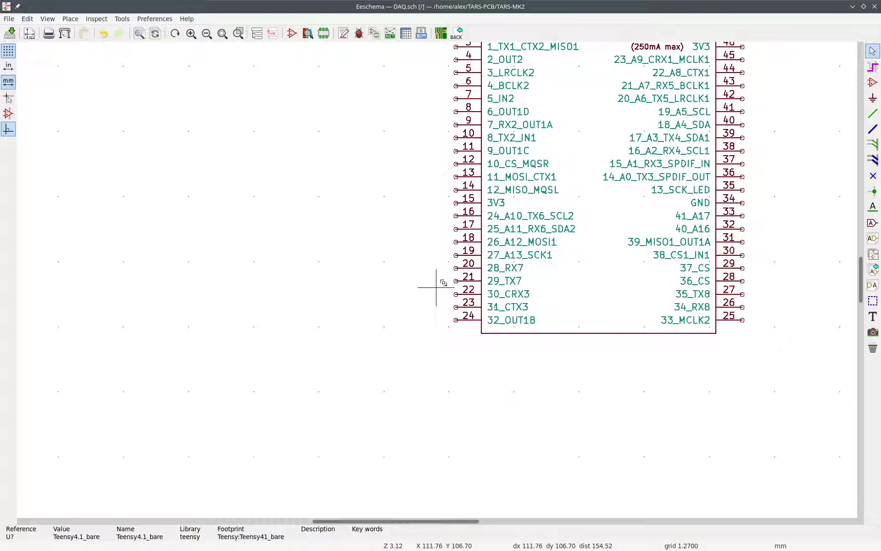
{"action": "middle_click_drag", "start_coordinate": [437, 287], "coordinate": [528, 210]}
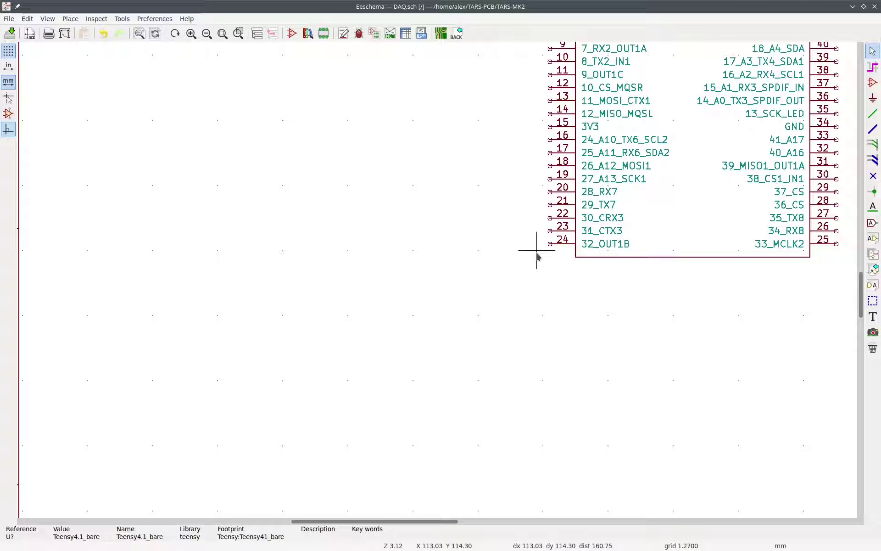
{"action": "left_click", "coordinate": [873, 83]}
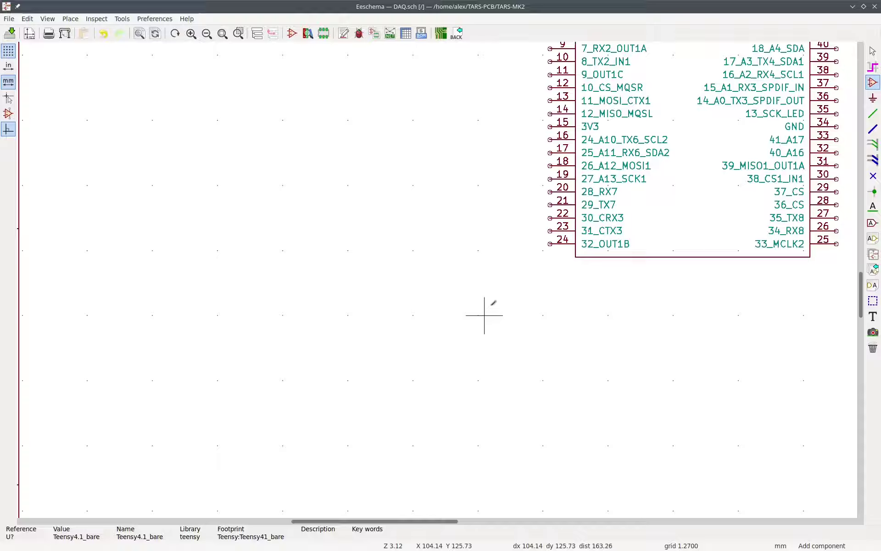
Step: Place an R_US resistor below the Teensy's pin 24 and zoom in on it
{"action": "left_click", "coordinate": [472, 276]}
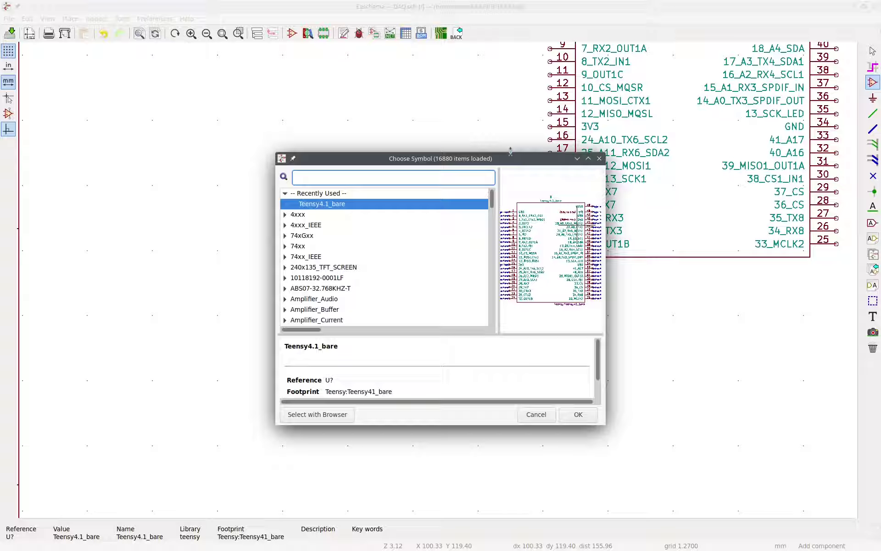
{"action": "type", "text": "R_US"}
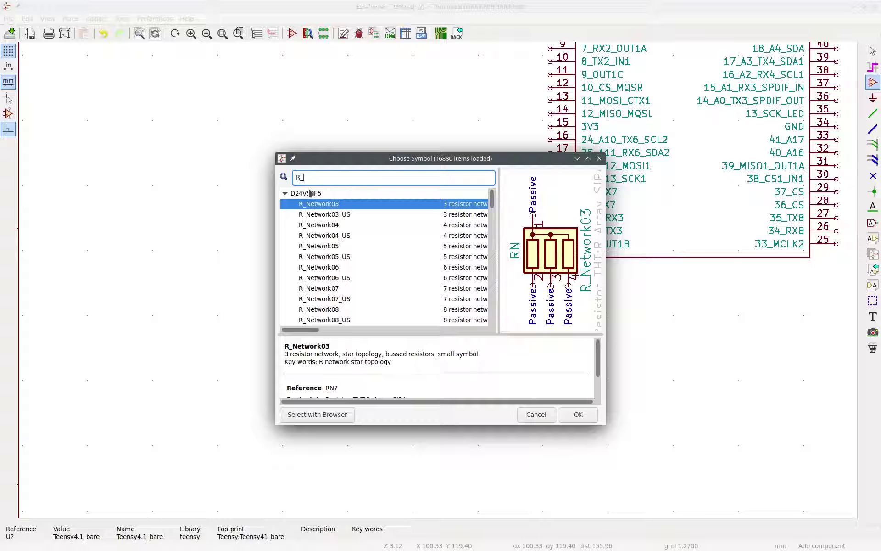
{"action": "double_click", "coordinate": [327, 204]}
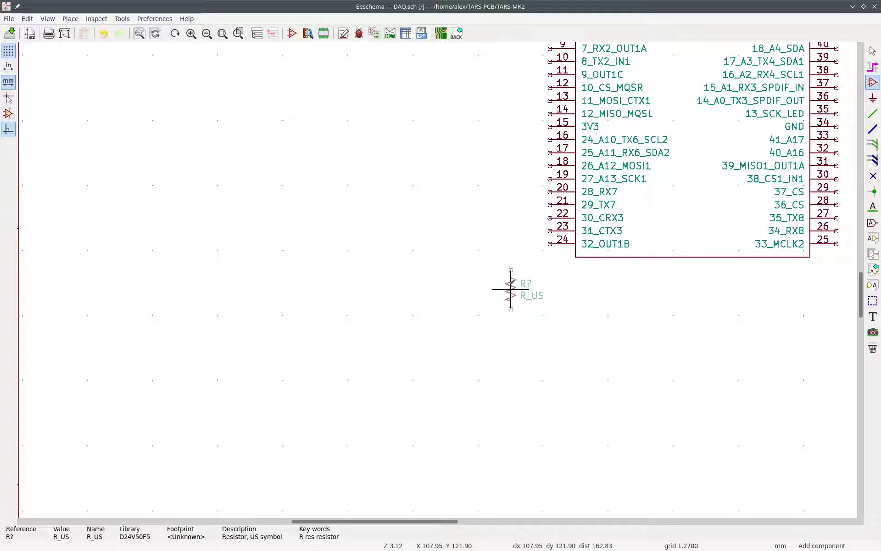
{"action": "left_click", "coordinate": [517, 283]}
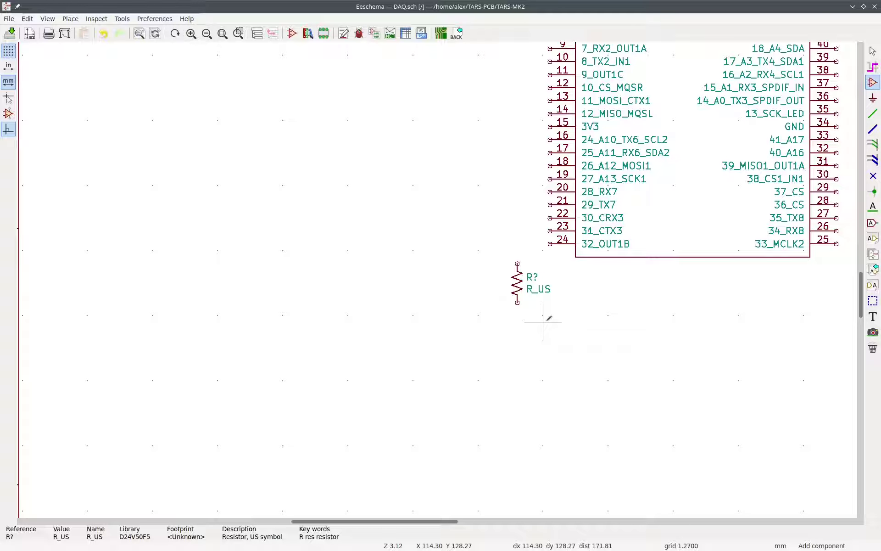
{"action": "key", "text": "Escape"}
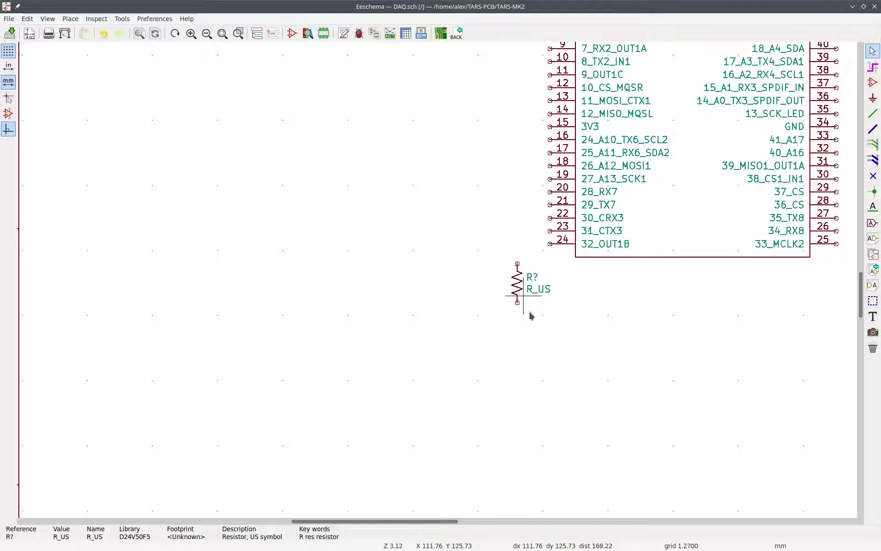
{"action": "scroll", "coordinate": [530, 298], "scroll_direction": "up", "scroll_amount": 3}
{"action": "scroll", "coordinate": [507, 309], "scroll_direction": "left", "scroll_amount": 5, "text": "ctrl"}
{"action": "scroll", "coordinate": [467, 350], "scroll_direction": "up", "scroll_amount": 1}
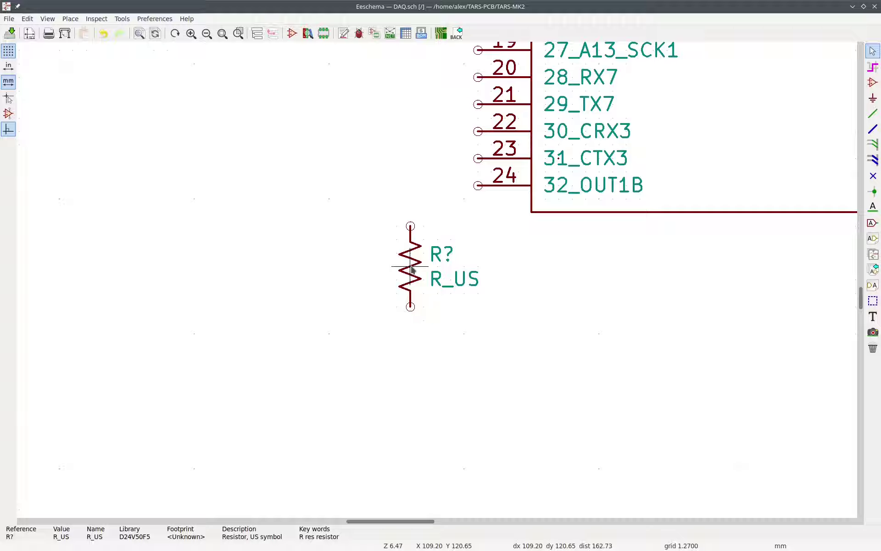
Step: Enter reference R101 and value 270 Ohms in the resistor's Symbol Properties
{"action": "double_click", "coordinate": [410, 268]}
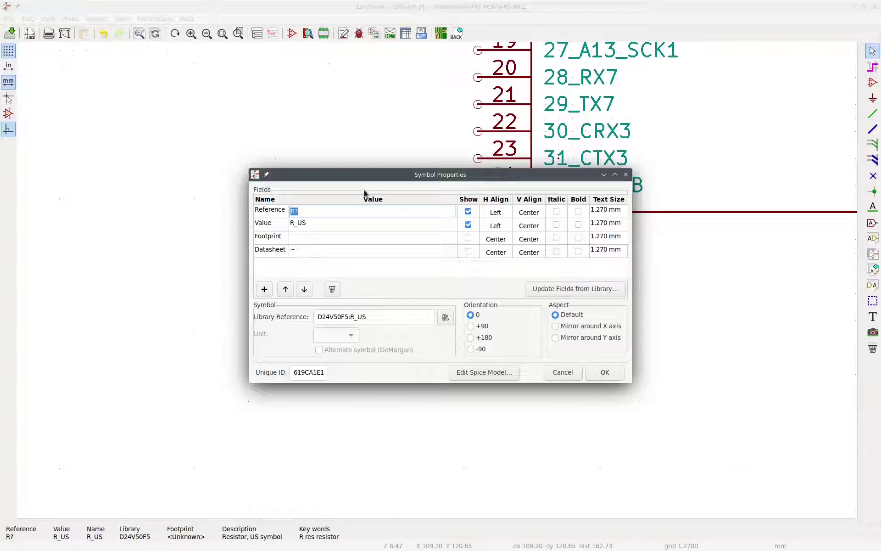
{"action": "type", "text": "R101"}
{"action": "left_click", "coordinate": [311, 225]}
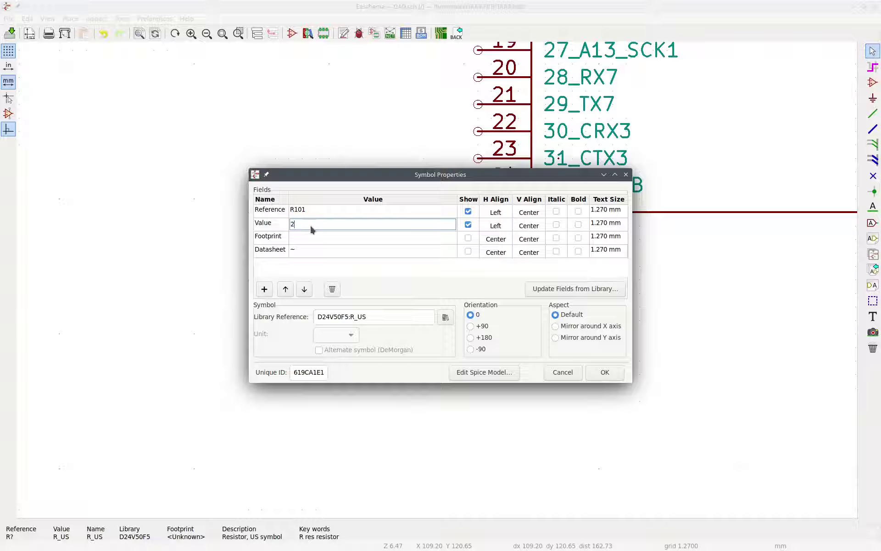
{"action": "type", "text": "270 Ohms"}
{"action": "left_click", "coordinate": [425, 236]}
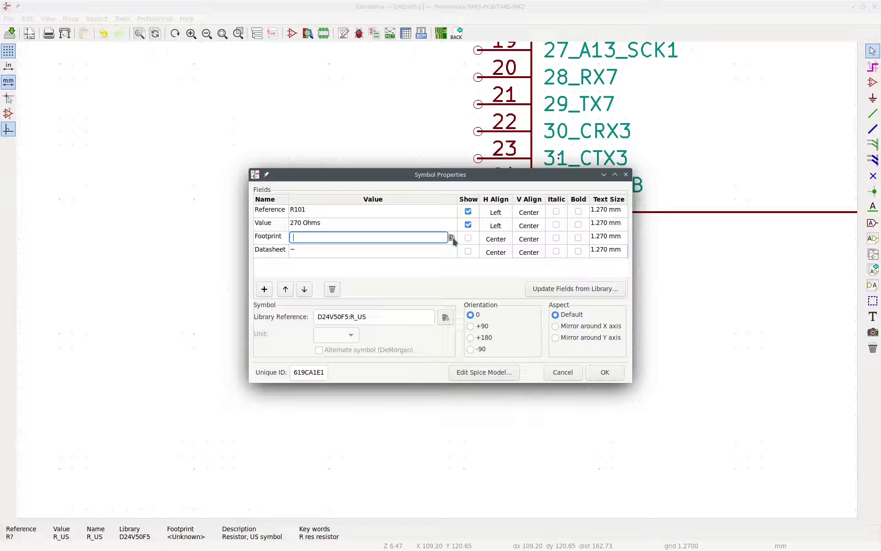
Step: Assign footprint Resistor_SMD:R_0805_2012Metric to R101 via the Footprint Library Browser
{"action": "left_click", "coordinate": [452, 238]}
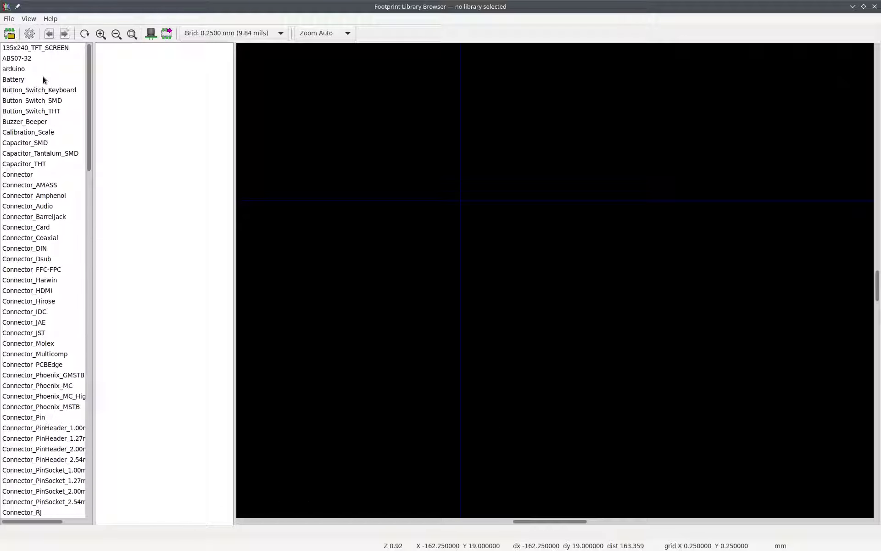
{"action": "scroll", "coordinate": [20, 164], "scroll_direction": "down", "scroll_amount": 20}
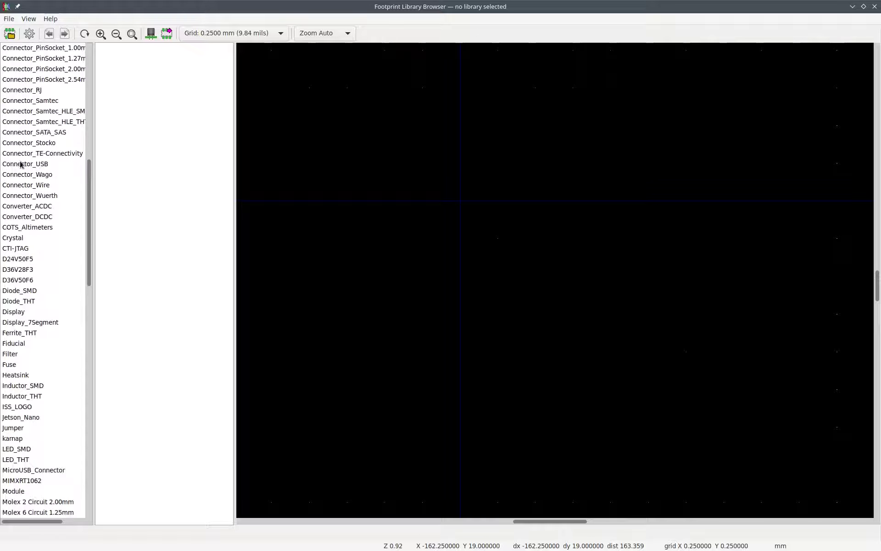
{"action": "scroll", "coordinate": [23, 156], "scroll_direction": "down", "scroll_amount": 7}
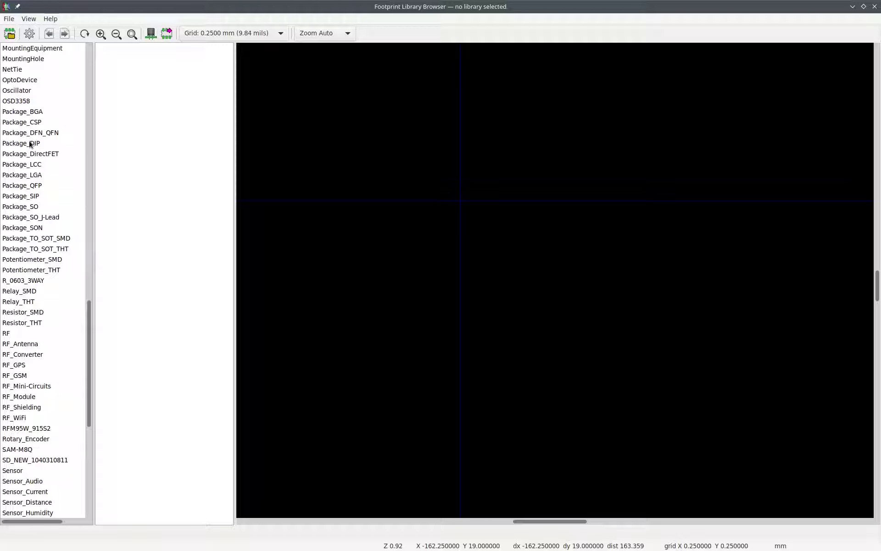
{"action": "scroll", "coordinate": [30, 142], "scroll_direction": "down", "scroll_amount": 4}
{"action": "scroll", "coordinate": [25, 193], "scroll_direction": "up", "scroll_amount": 1}
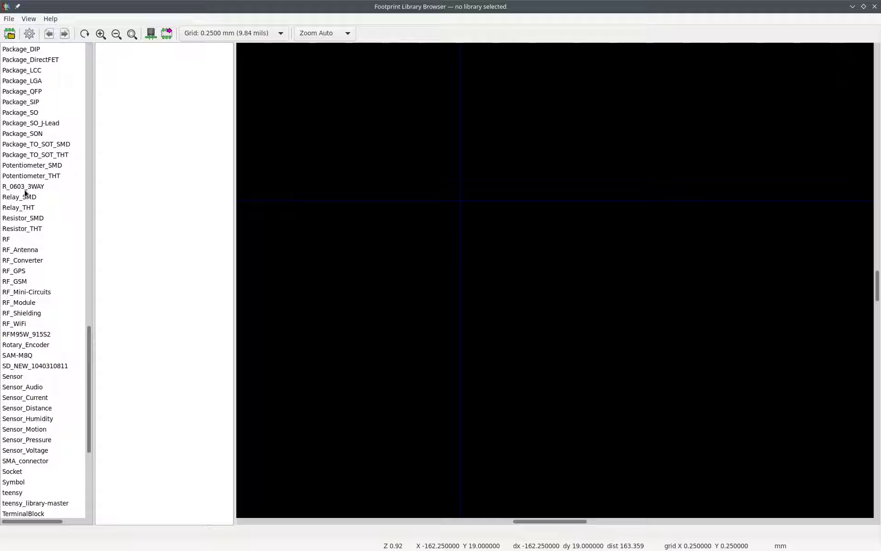
{"action": "scroll", "coordinate": [26, 192], "scroll_direction": "up", "scroll_amount": 2}
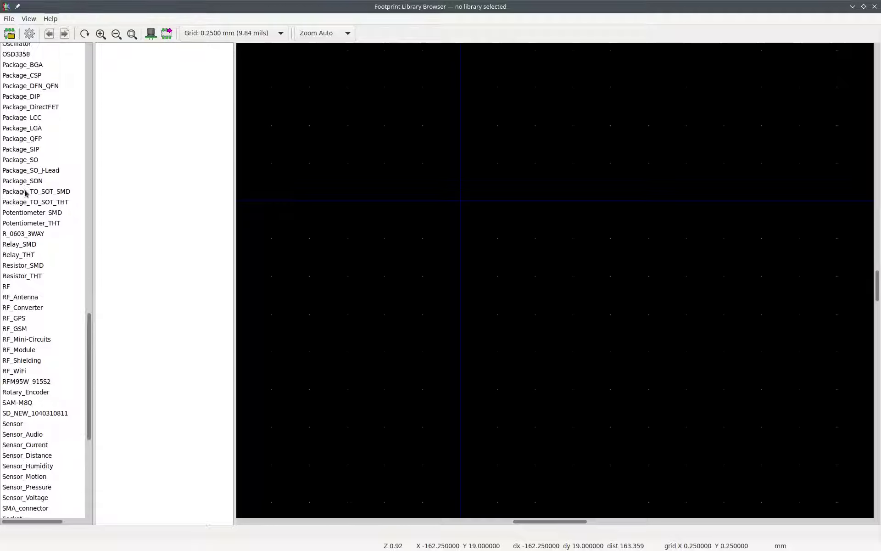
{"action": "left_click", "coordinate": [27, 266]}
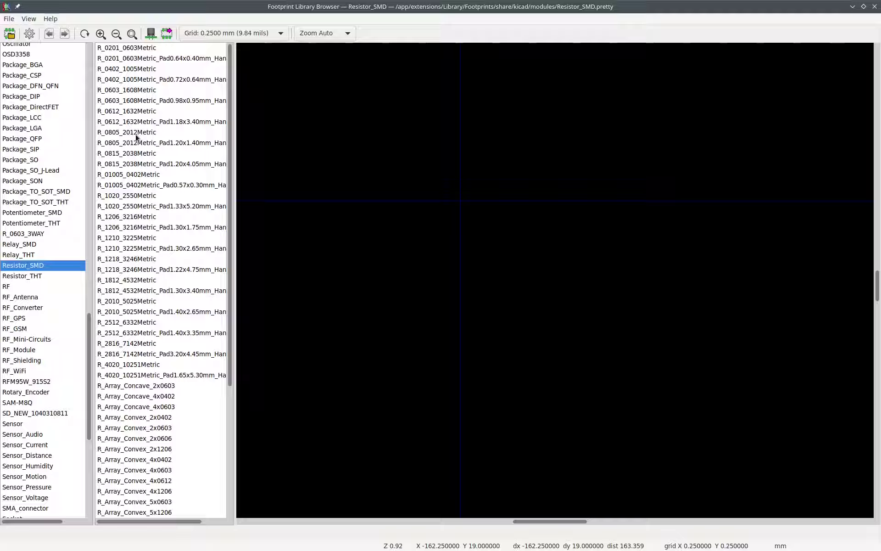
{"action": "left_click", "coordinate": [126, 132]}
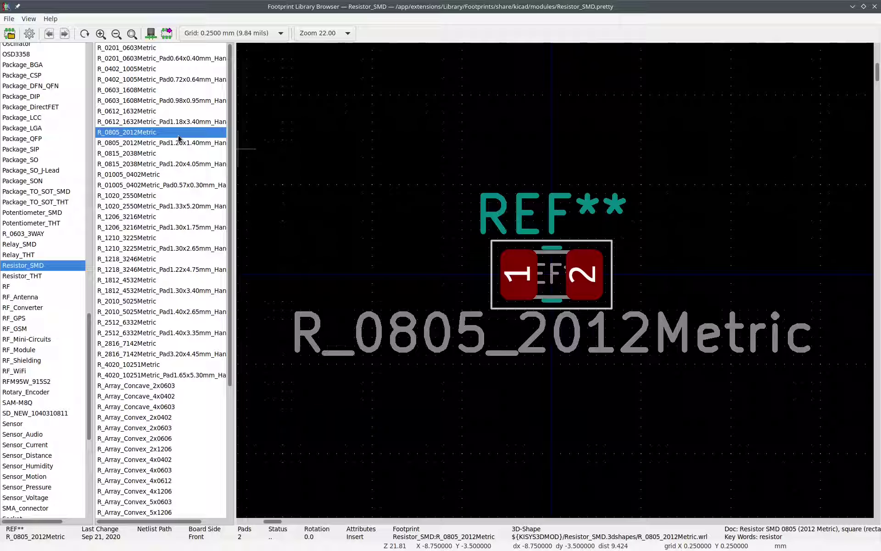
{"action": "double_click", "coordinate": [128, 136]}
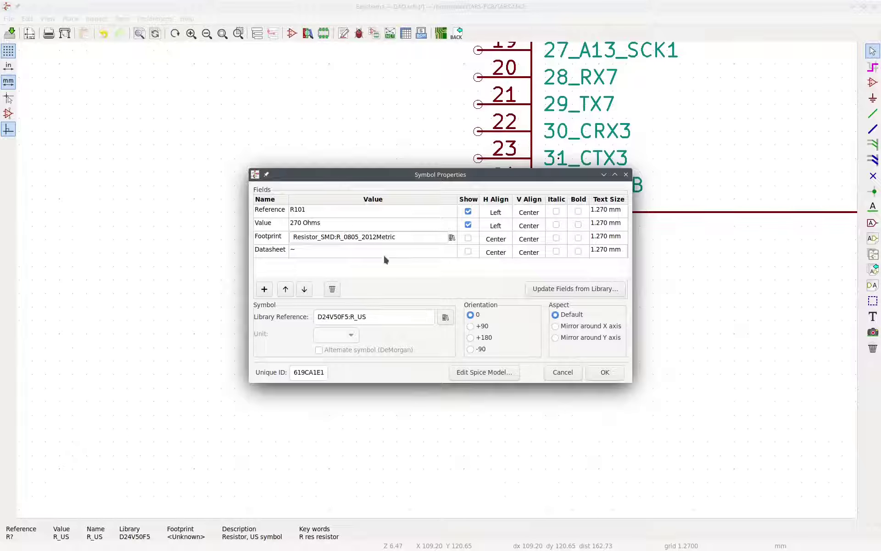
Step: Apply resistor R101's 270 Ohm properties and select R101 as a block
{"action": "left_click", "coordinate": [606, 372]}
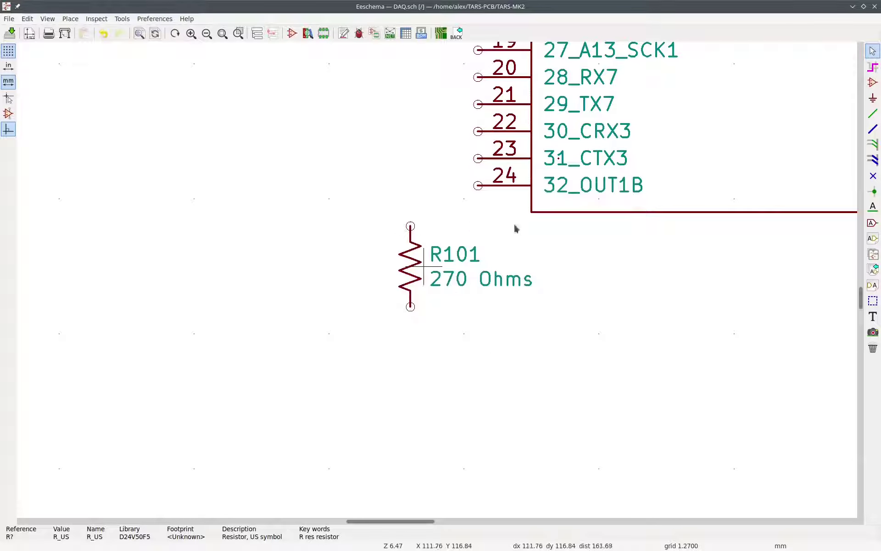
{"action": "left_click_drag", "start_coordinate": [491, 348], "coordinate": [329, 212]}
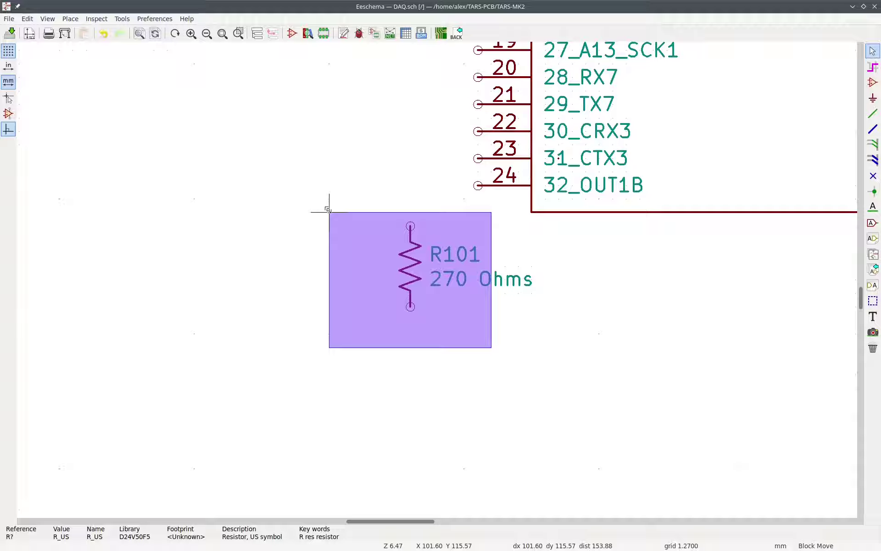
{"action": "left_click_drag", "start_coordinate": [327, 210], "coordinate": [491, 334]}
{"action": "left_click", "coordinate": [328, 213]}
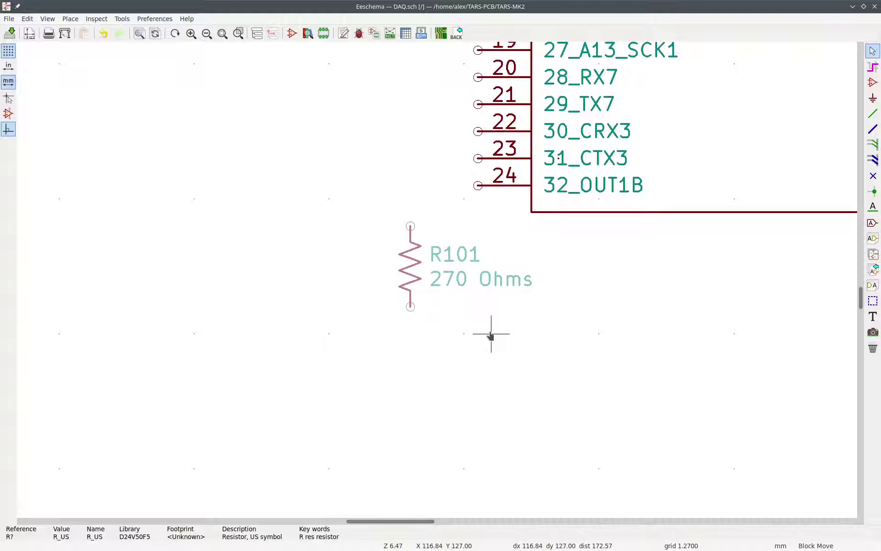
{"action": "left_click", "coordinate": [490, 335]}
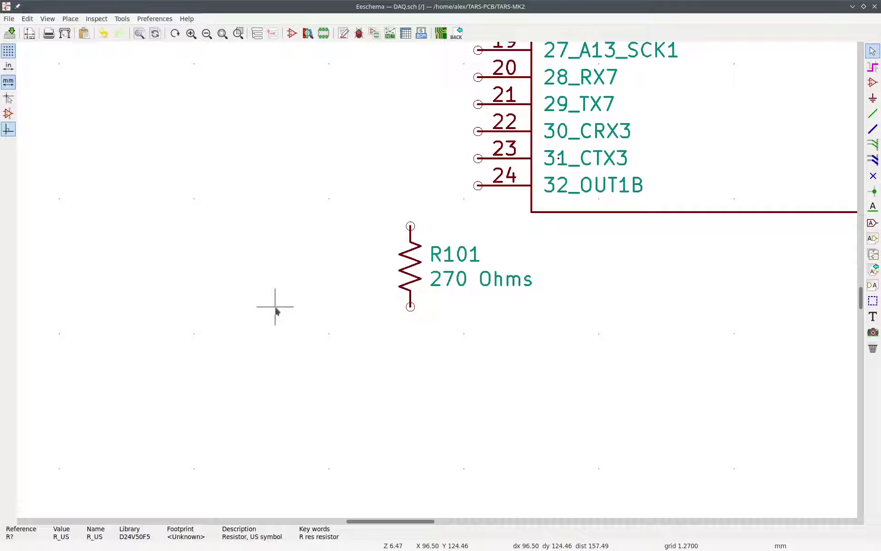
Step: Paste three copies of R101 to its left, forming a row of four resistors
{"action": "key", "text": "ctrl+v"}
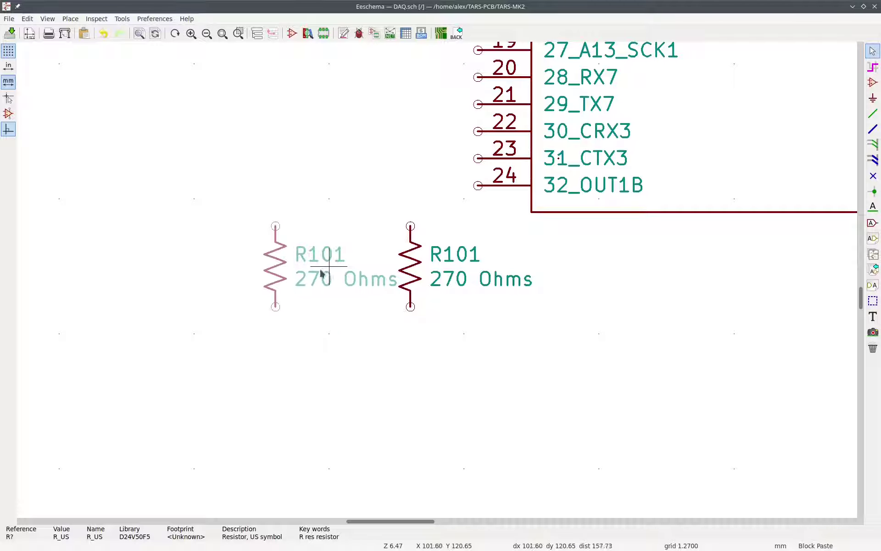
{"action": "left_click", "coordinate": [316, 276]}
{"action": "key", "text": "ctrl+v"}
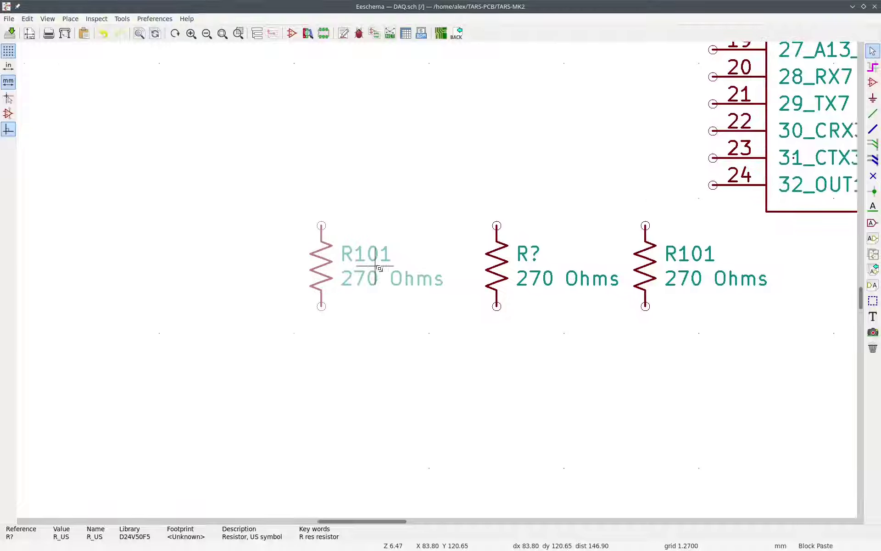
{"action": "left_click", "coordinate": [402, 268]}
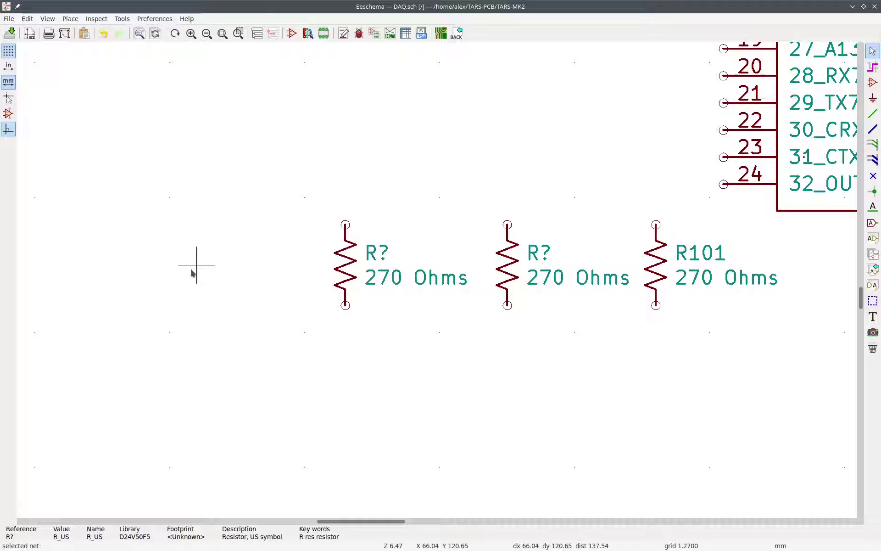
{"action": "key", "text": "ctrl+v"}
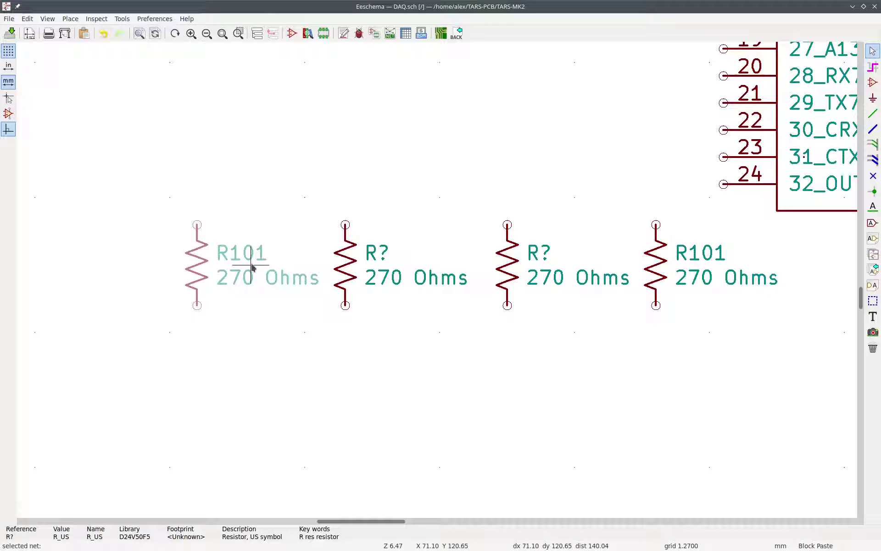
{"action": "left_click", "coordinate": [237, 266]}
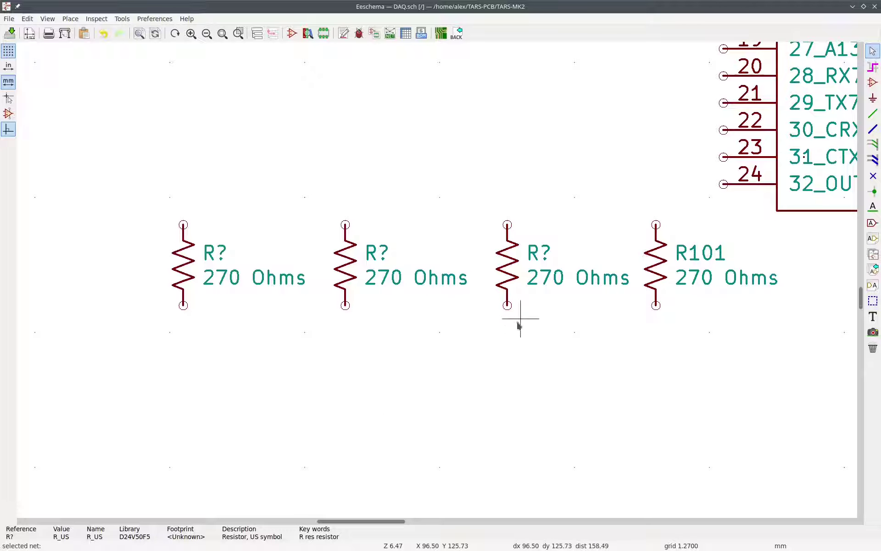
{"action": "scroll", "coordinate": [408, 288], "scroll_direction": "down", "scroll_amount": 1}
{"action": "scroll", "coordinate": [454, 253], "scroll_direction": "down", "scroll_amount": 1}
{"action": "scroll", "coordinate": [450, 276], "scroll_direction": "up", "scroll_amount": 1}
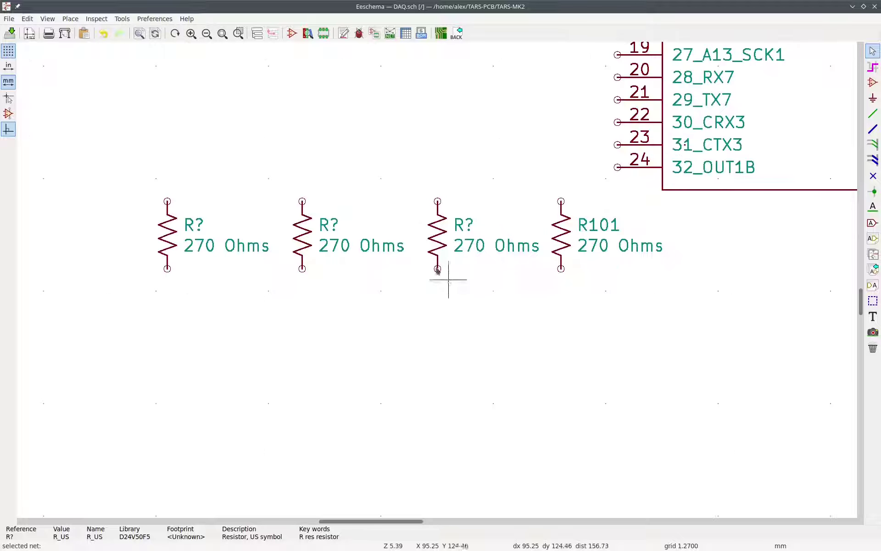
Step: Give the three resistor copies the references R102, R103 and R104
{"action": "double_click", "coordinate": [439, 239]}
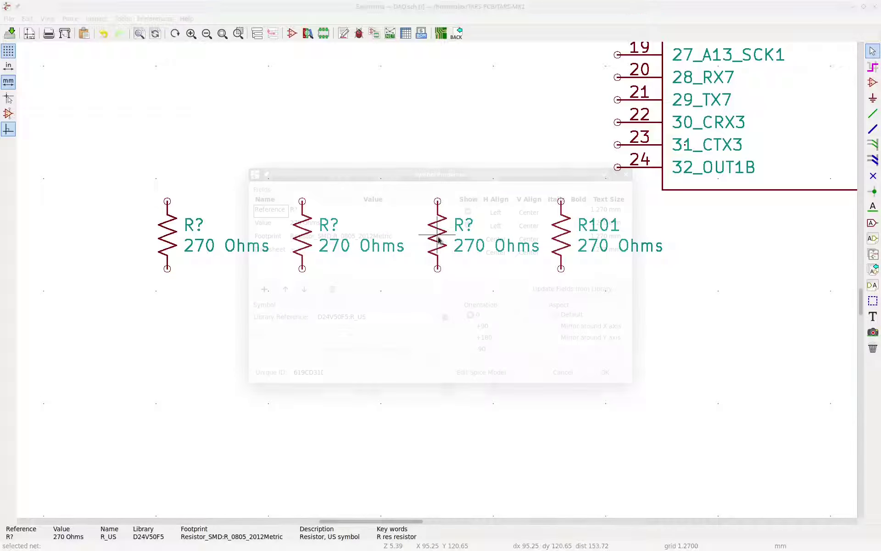
{"action": "type", "text": "R"}
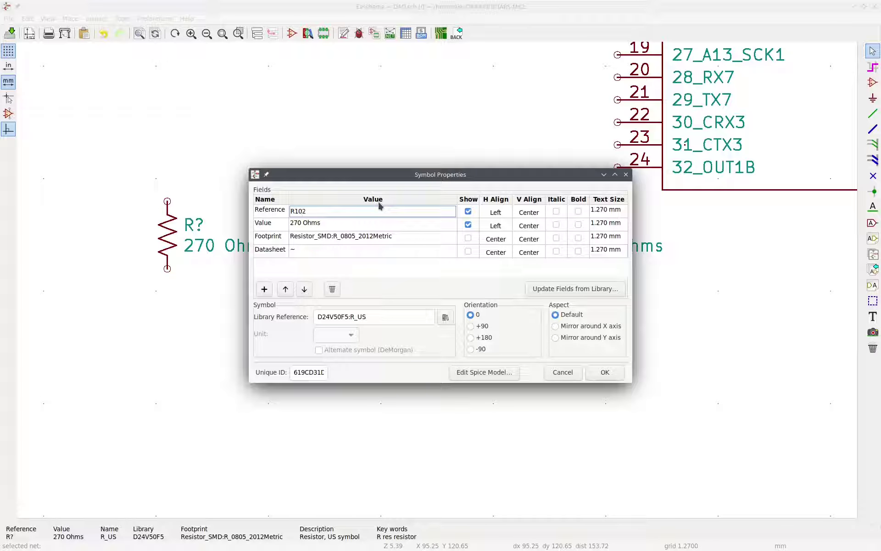
{"action": "left_click", "coordinate": [605, 372]}
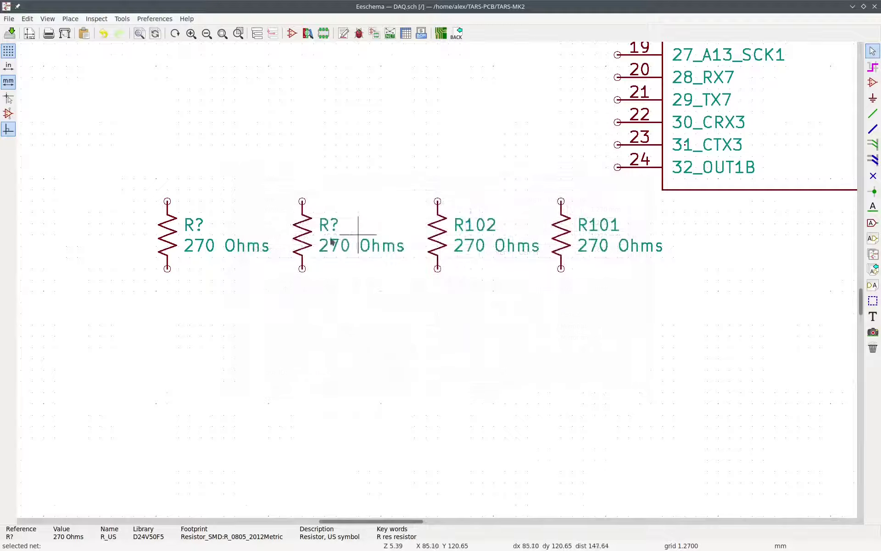
{"action": "double_click", "coordinate": [303, 239]}
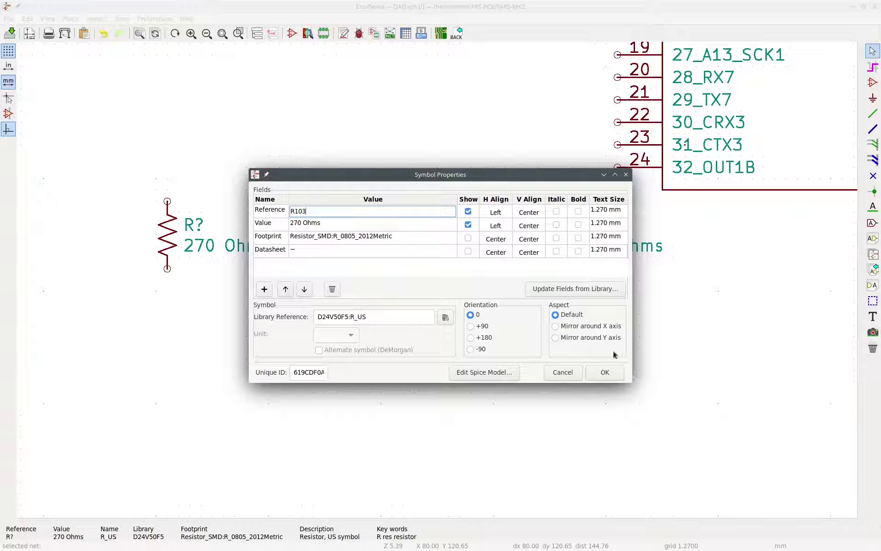
{"action": "left_click", "coordinate": [605, 371]}
{"action": "double_click", "coordinate": [167, 238]}
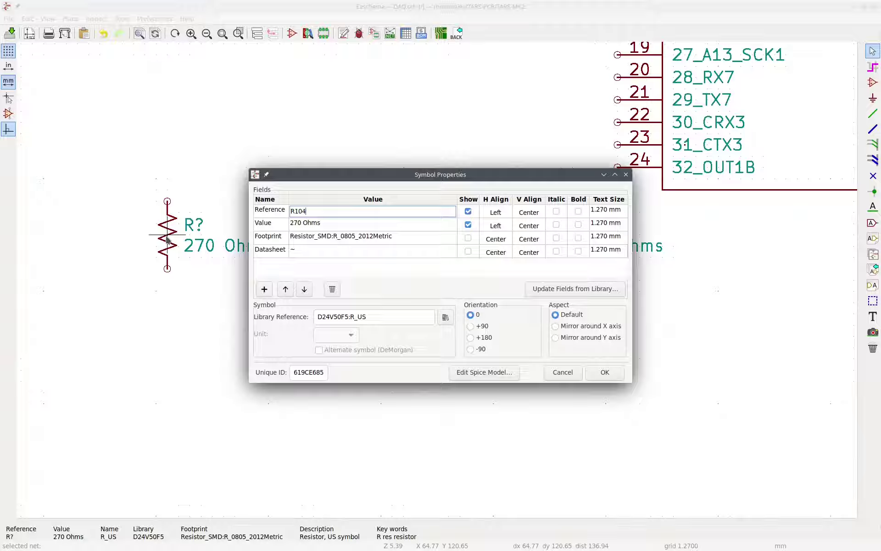
{"action": "left_click", "coordinate": [604, 372]}
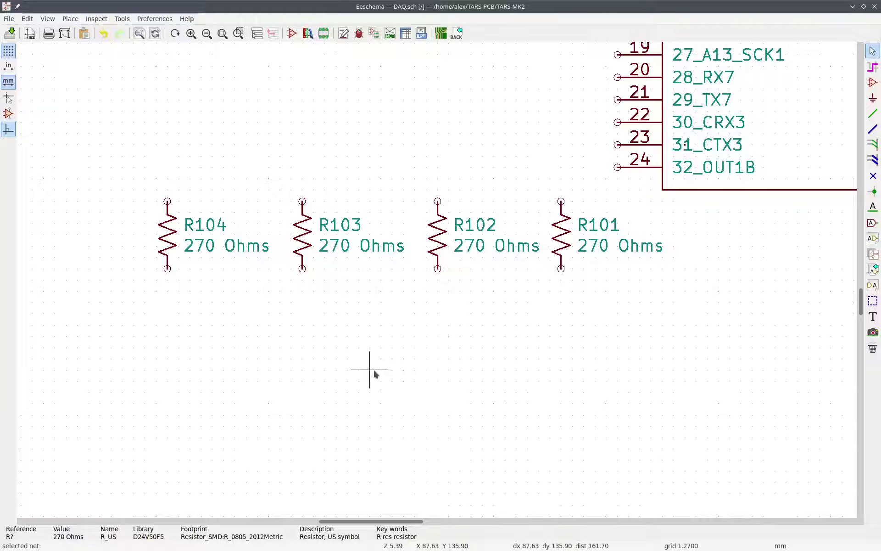
Step: Bring the area below the resistors into view and open the Choose Symbol dialog there
{"action": "middle_click_drag", "start_coordinate": [349, 312], "coordinate": [415, 210]}
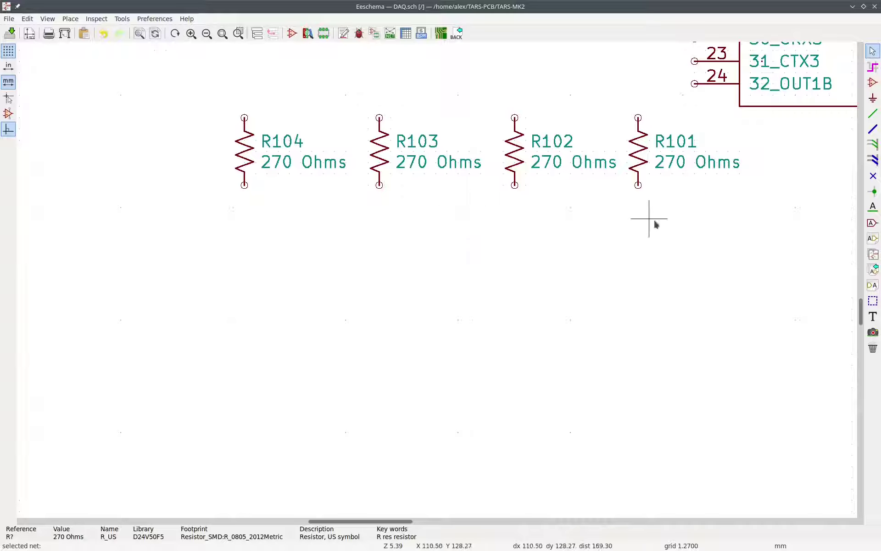
{"action": "scroll", "coordinate": [618, 222], "scroll_direction": "down", "scroll_amount": 2}
{"action": "middle_click_drag", "start_coordinate": [437, 275], "coordinate": [809, 195]}
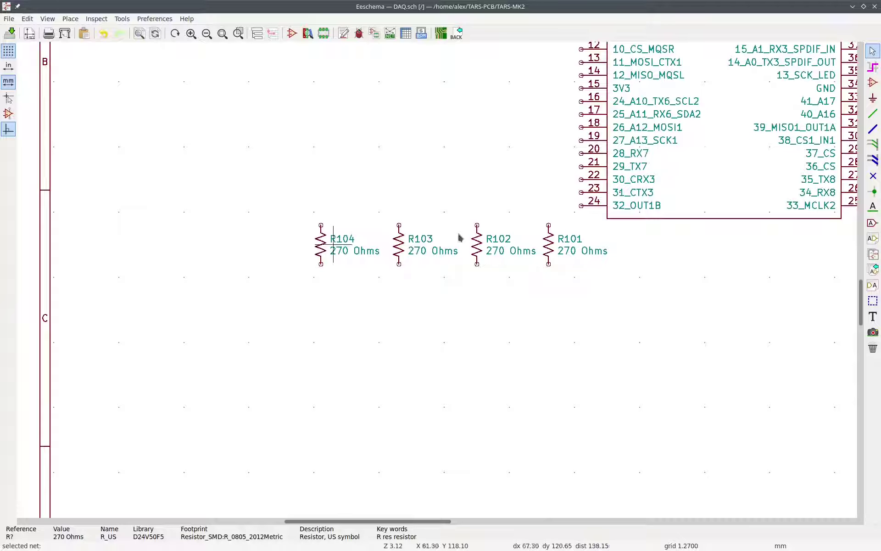
{"action": "left_click", "coordinate": [873, 83]}
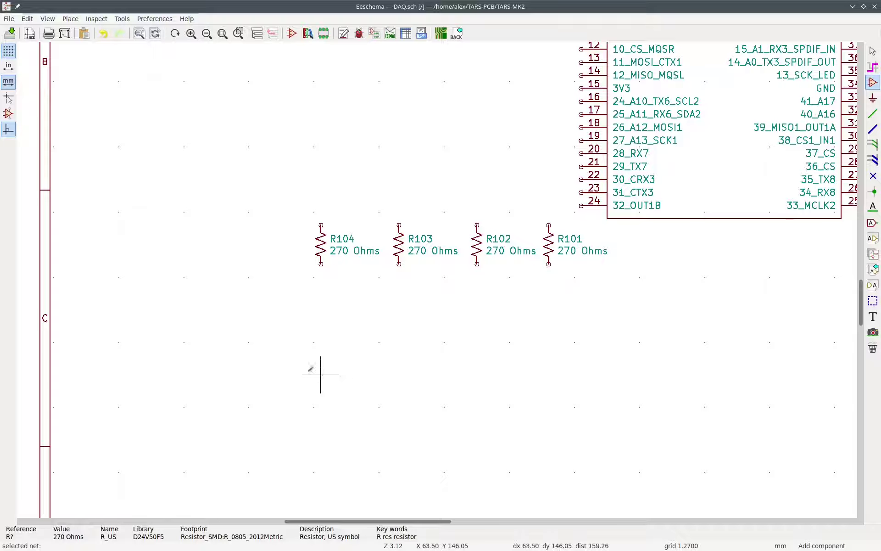
{"action": "left_click", "coordinate": [320, 325]}
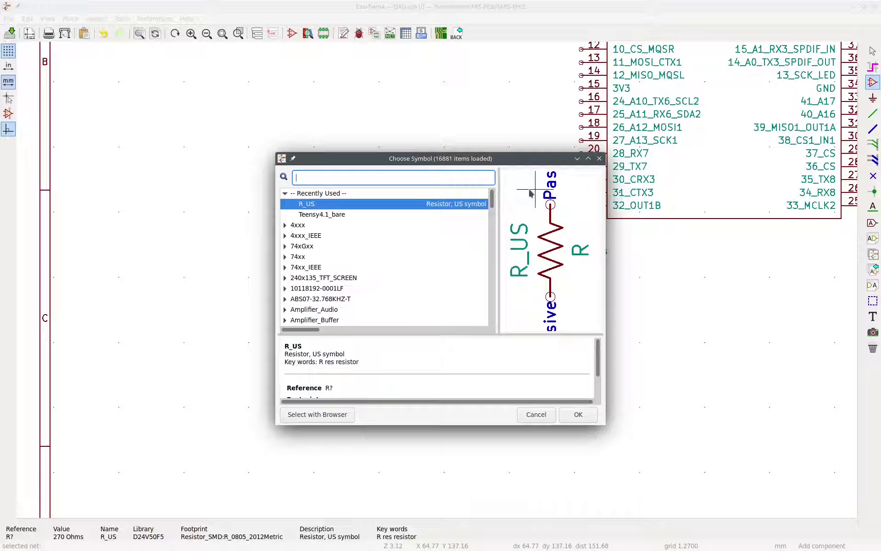
Step: Search for LED, rotate the LED symbol downward and place it directly below R101
{"action": "type", "text": "LED"}
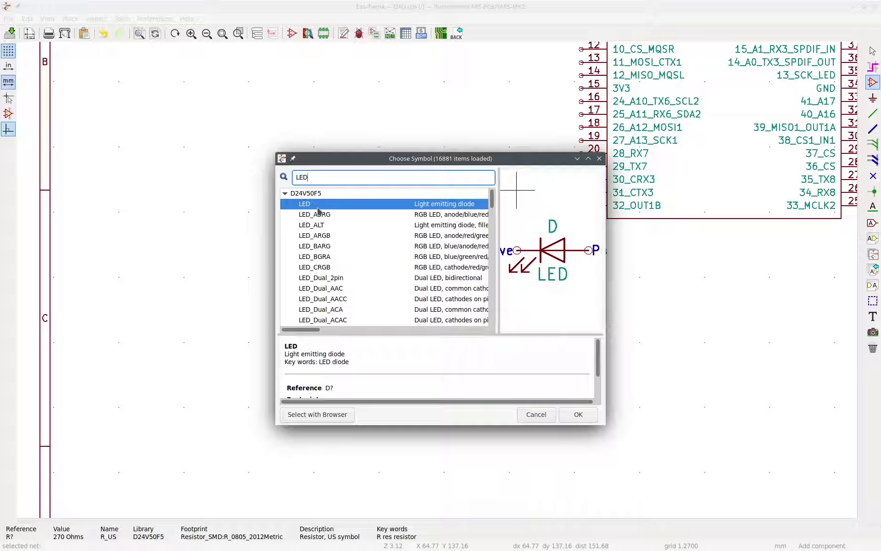
{"action": "double_click", "coordinate": [317, 207]}
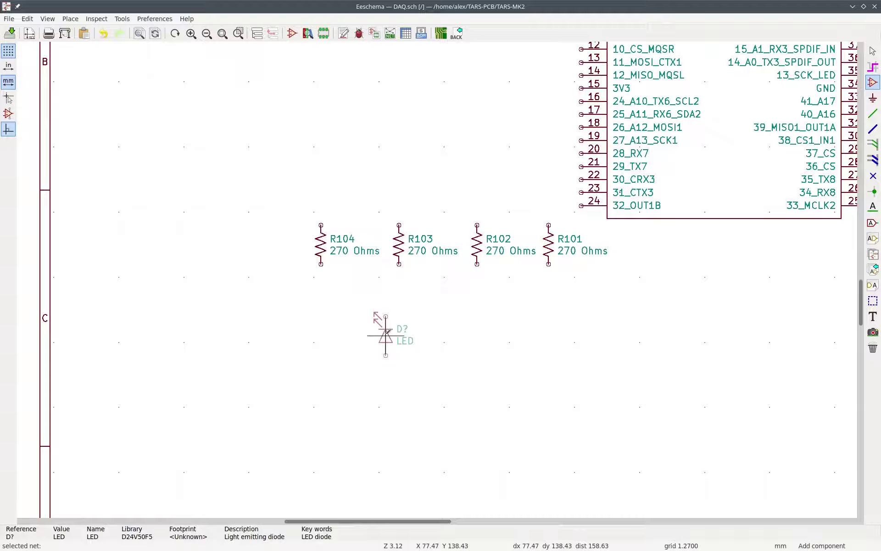
{"action": "key", "text": "r"}
{"action": "key", "text": "r"}
{"action": "scroll", "coordinate": [388, 331], "scroll_direction": "up", "scroll_amount": 3}
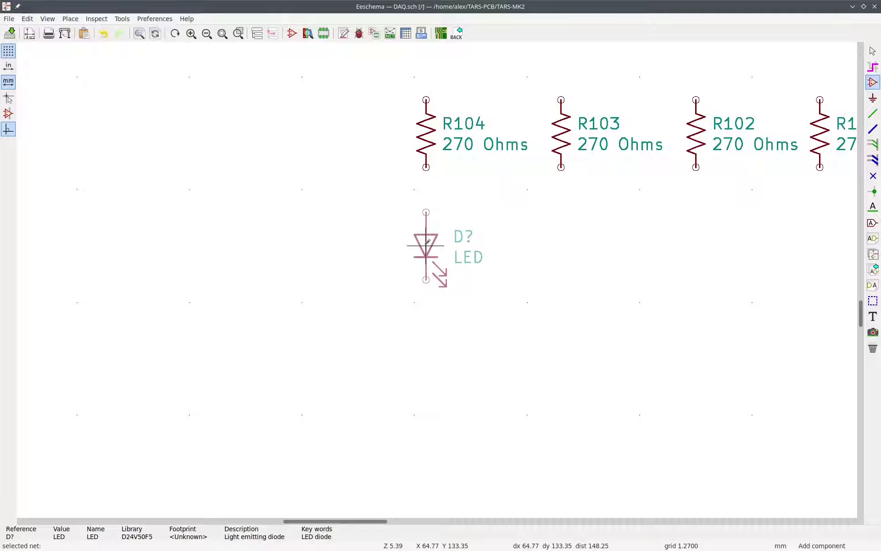
{"action": "scroll", "coordinate": [449, 256], "scroll_direction": "right", "scroll_amount": 6, "text": "ctrl"}
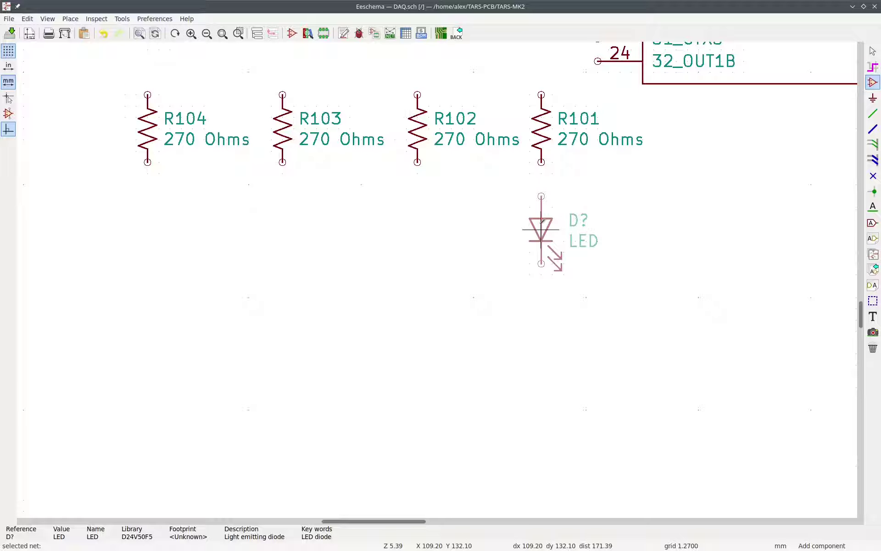
{"action": "left_click", "coordinate": [541, 229]}
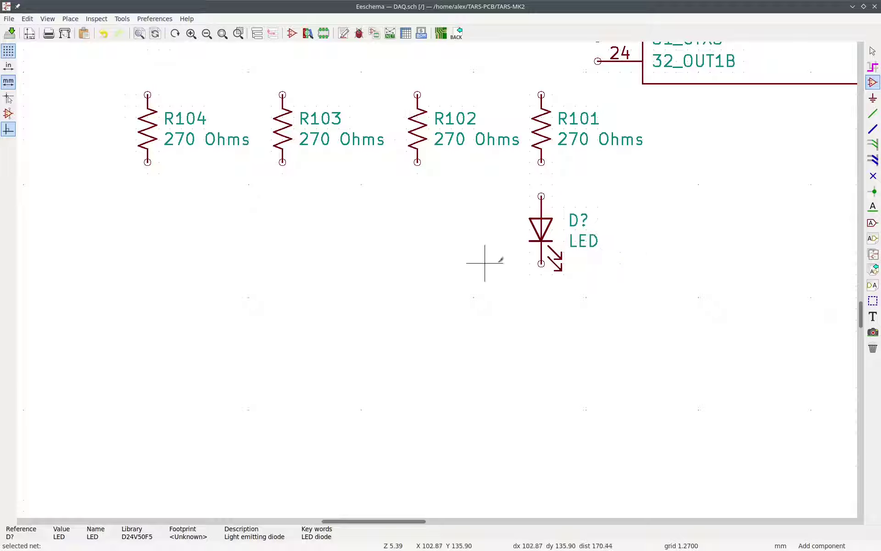
Step: Set the LED's reference to D101 and value to RED, and open the footprint browser
{"action": "key", "text": "Escape"}
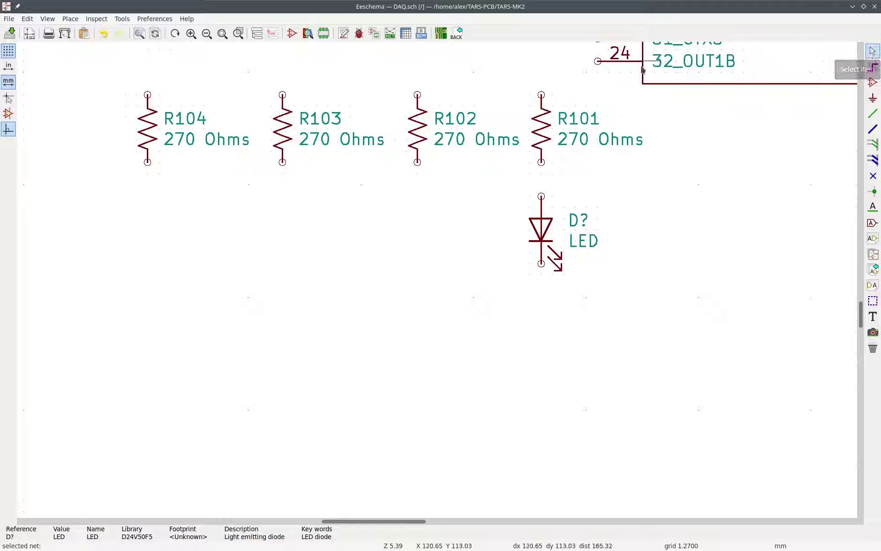
{"action": "double_click", "coordinate": [542, 231]}
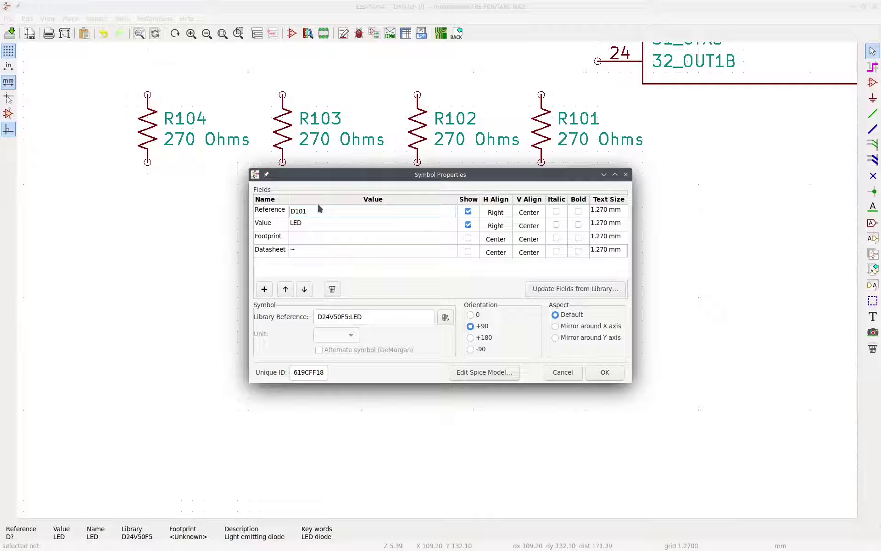
{"action": "left_click", "coordinate": [310, 229]}
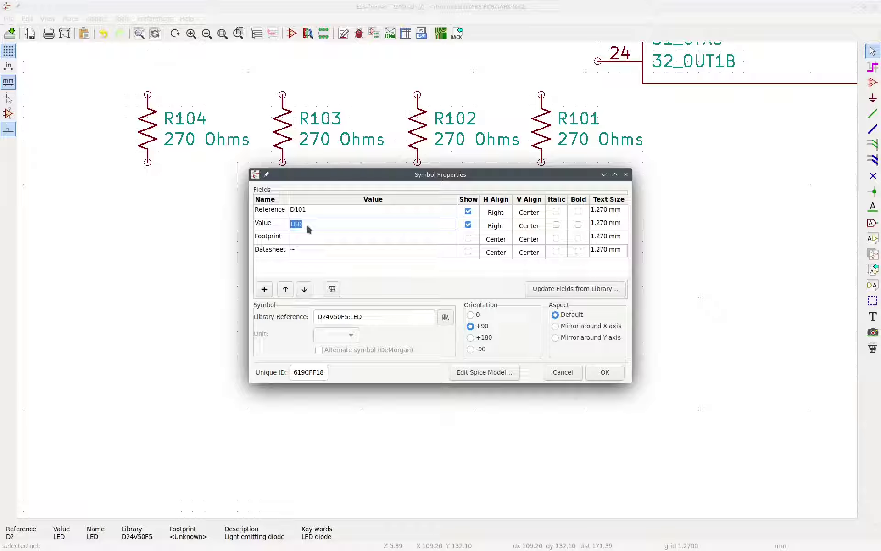
{"action": "type", "text": "RE"}
{"action": "left_click", "coordinate": [314, 237]}
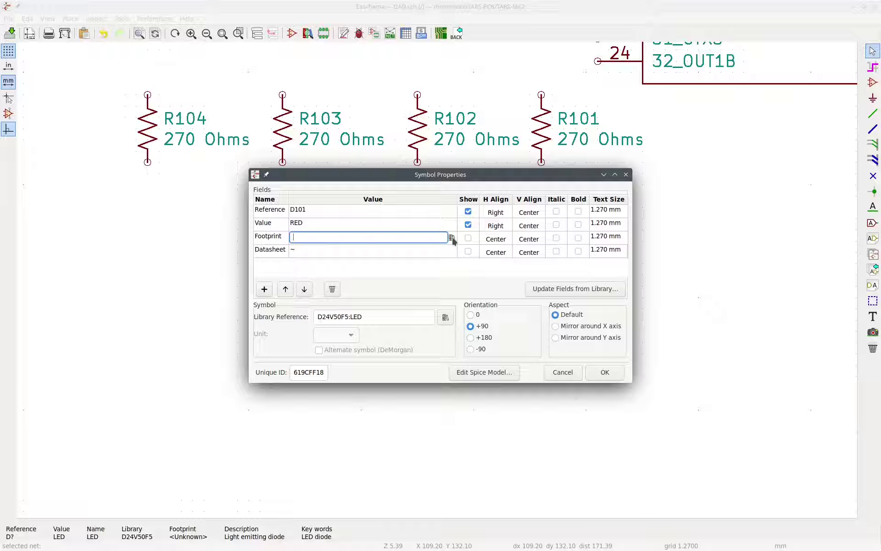
{"action": "left_click", "coordinate": [452, 238]}
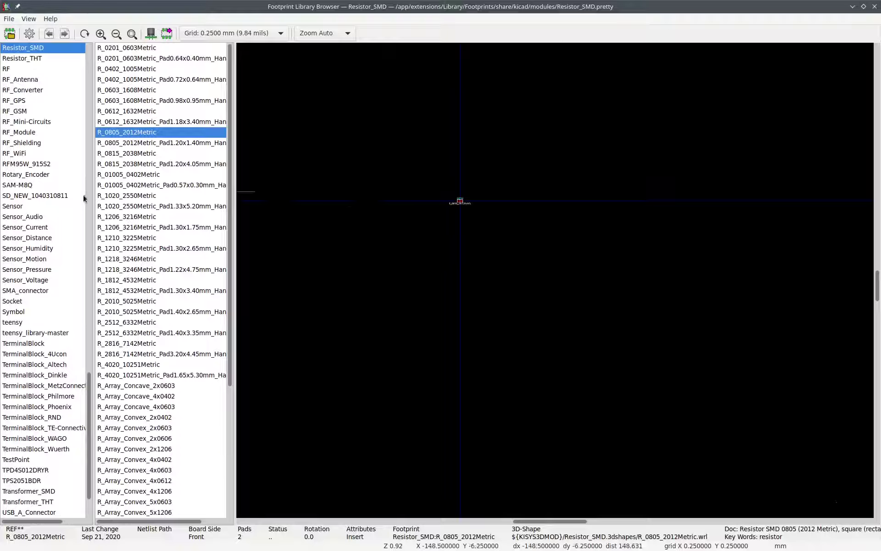
Step: Choose LED_0805_2012Metric from the LED_SMD library as D101's footprint
{"action": "scroll", "coordinate": [65, 211], "scroll_direction": "up", "scroll_amount": 20}
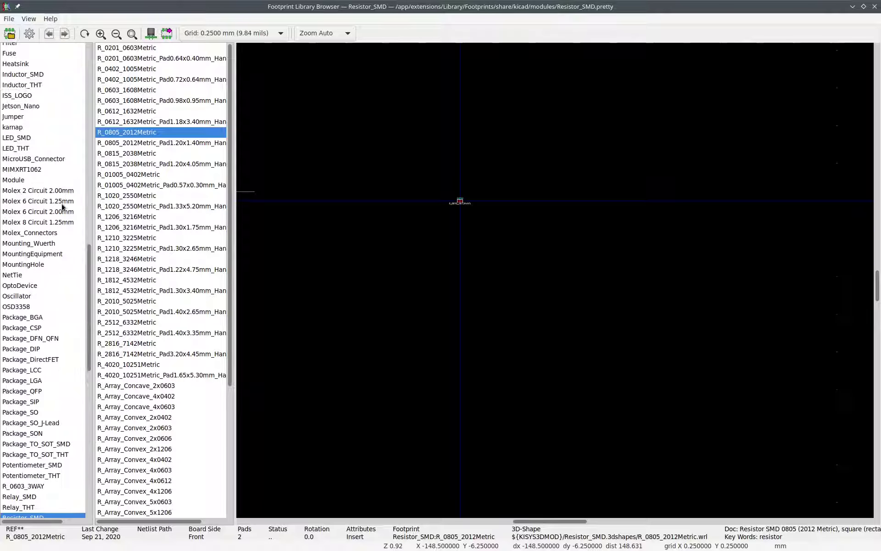
{"action": "left_click", "coordinate": [10, 232]}
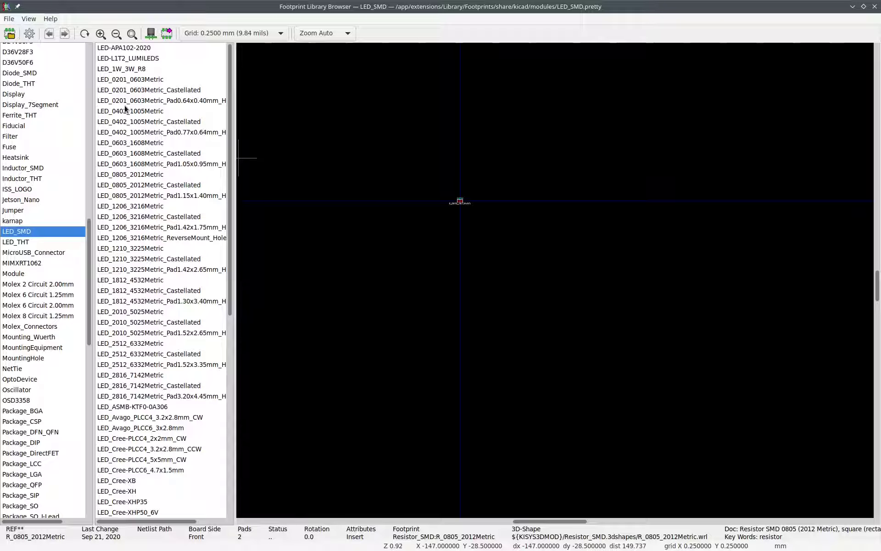
{"action": "left_click", "coordinate": [139, 179]}
{"action": "scroll", "coordinate": [636, 173], "scroll_direction": "up", "scroll_amount": 1}
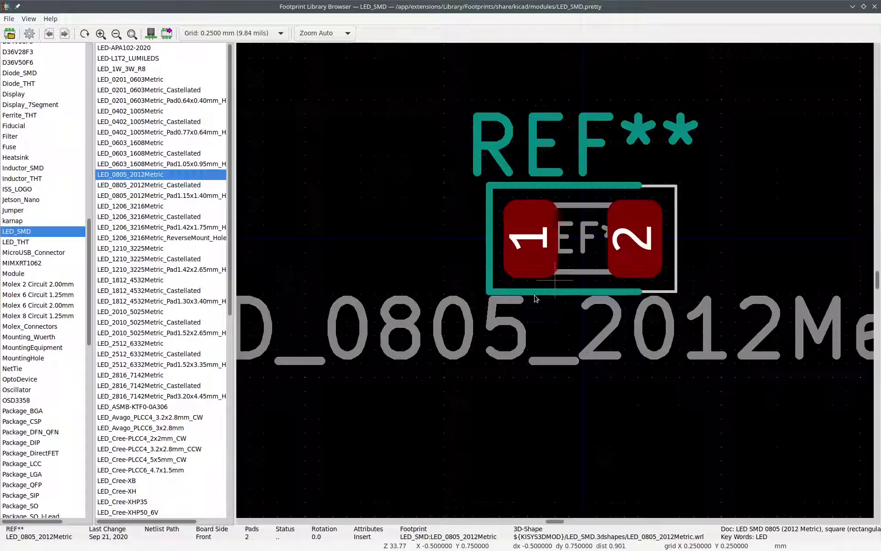
{"action": "double_click", "coordinate": [123, 177]}
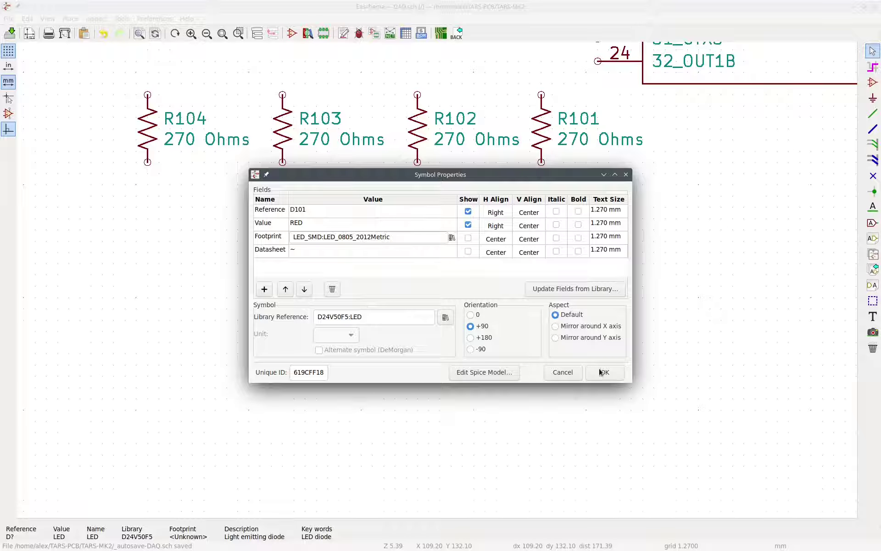
Step: Apply D101's properties and place three copies of it under R102, R103 and R104
{"action": "left_click", "coordinate": [605, 372]}
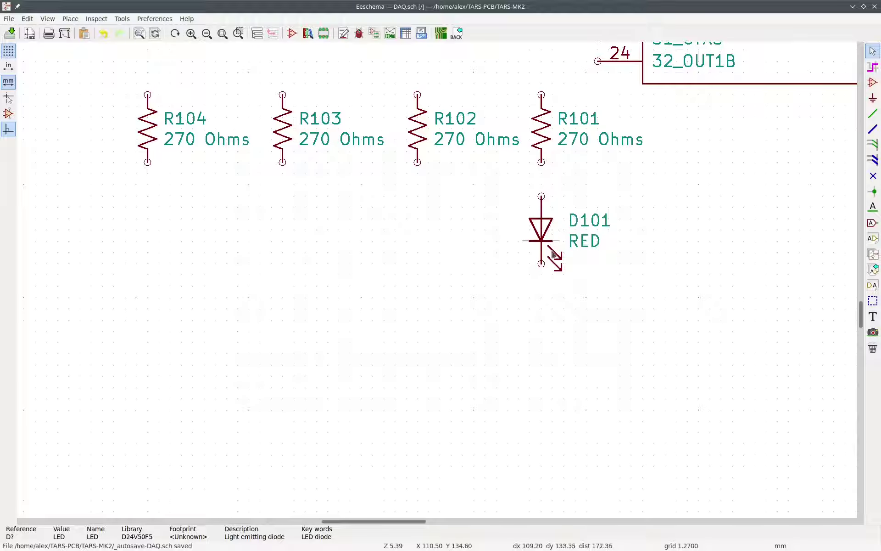
{"action": "left_click_drag", "start_coordinate": [500, 241], "coordinate": [472, 230]}
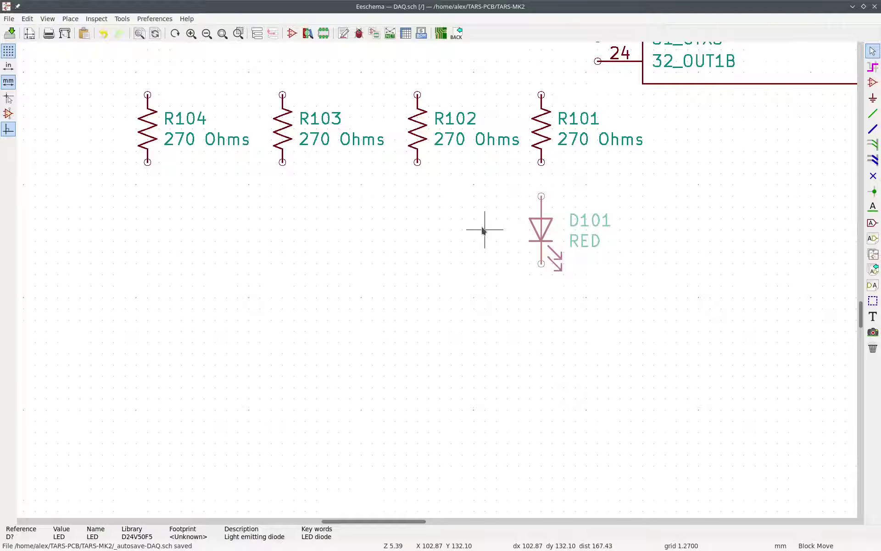
{"action": "left_click", "coordinate": [483, 230]}
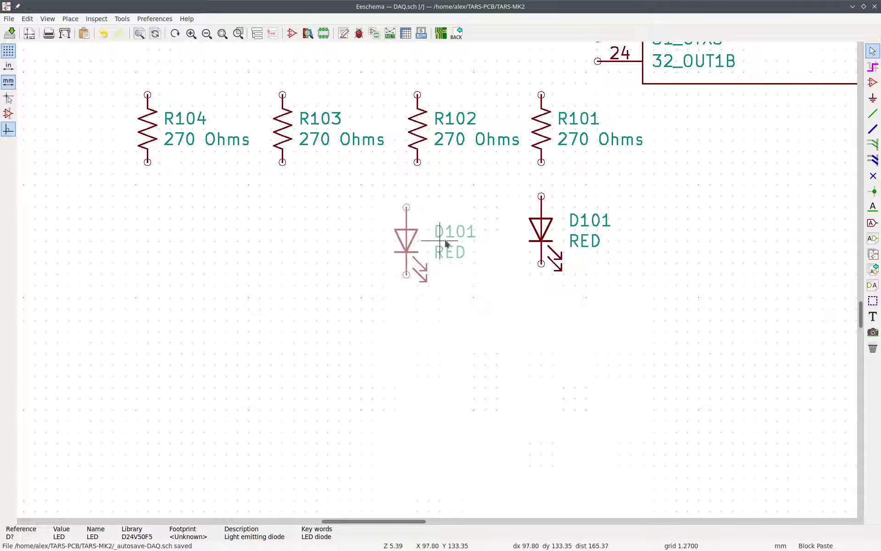
{"action": "left_click", "coordinate": [447, 231]}
{"action": "key", "text": "ctrl+v"}
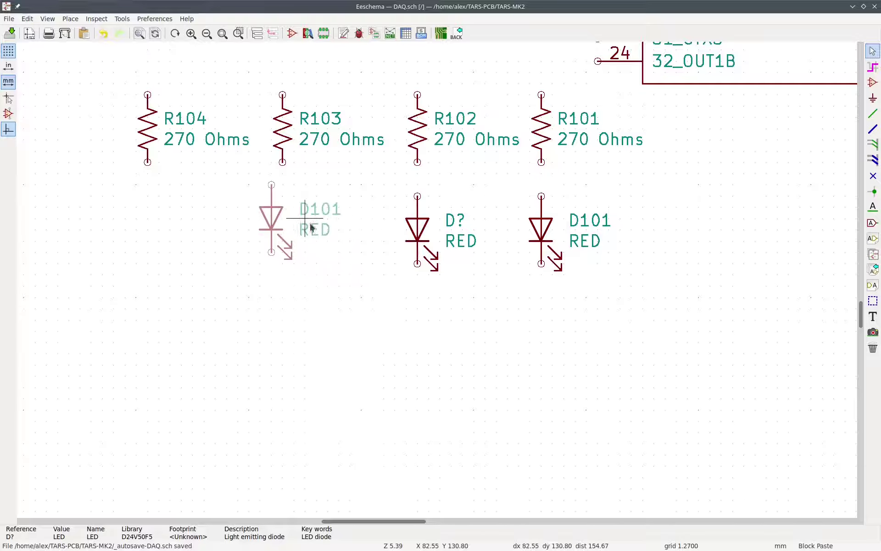
{"action": "left_click", "coordinate": [320, 233]}
{"action": "key", "text": "ctrl+v"}
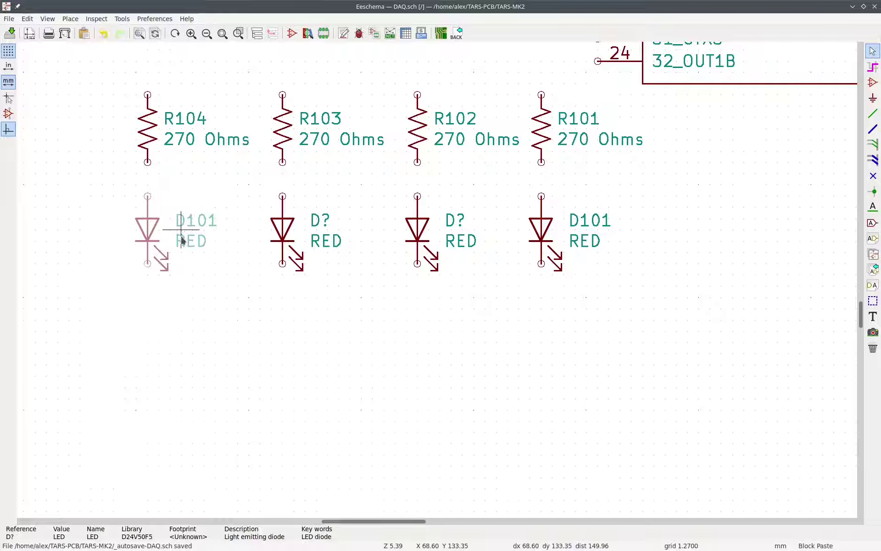
{"action": "left_click", "coordinate": [187, 231]}
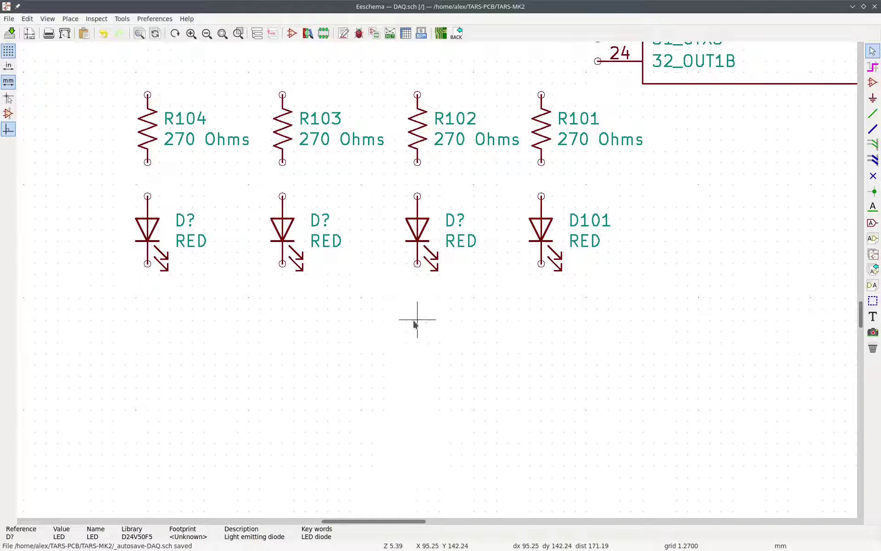
{"action": "scroll", "coordinate": [509, 276], "scroll_direction": "down", "scroll_amount": 2}
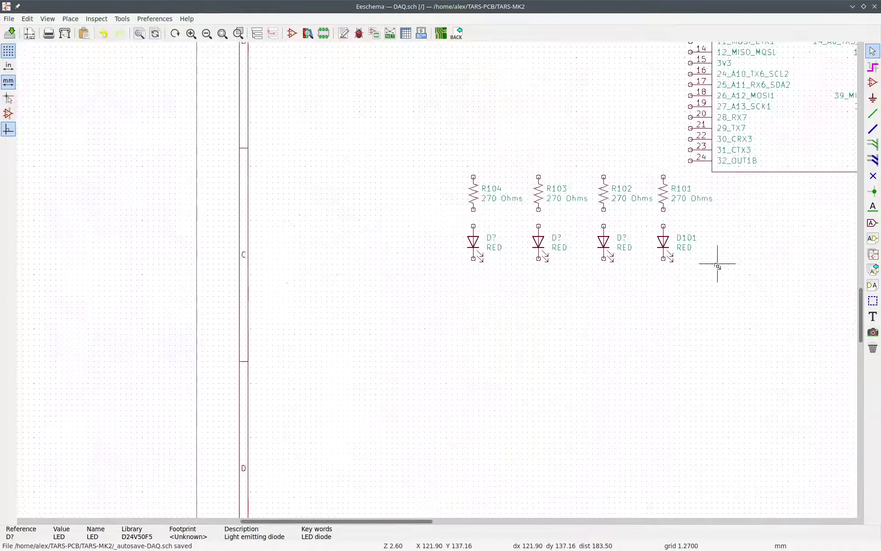
{"action": "scroll", "coordinate": [442, 262], "scroll_direction": "up", "scroll_amount": 1}
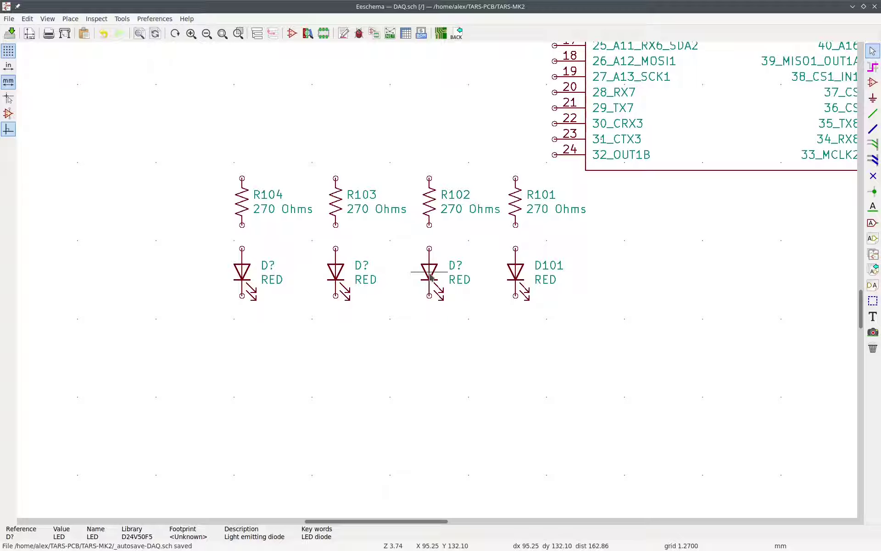
Step: Rename the LEDs under R102 and R103 to D102 ORANGE and D103 GREEN
{"action": "scroll", "coordinate": [432, 276], "scroll_direction": "up", "scroll_amount": 2}
{"action": "double_click", "coordinate": [449, 294]}
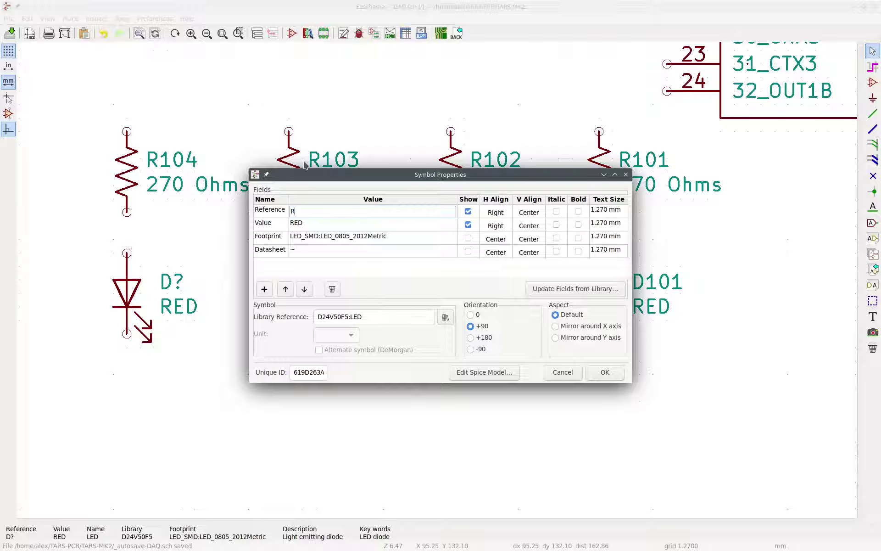
{"action": "type", "text": "D102"}
{"action": "left_click", "coordinate": [316, 225]}
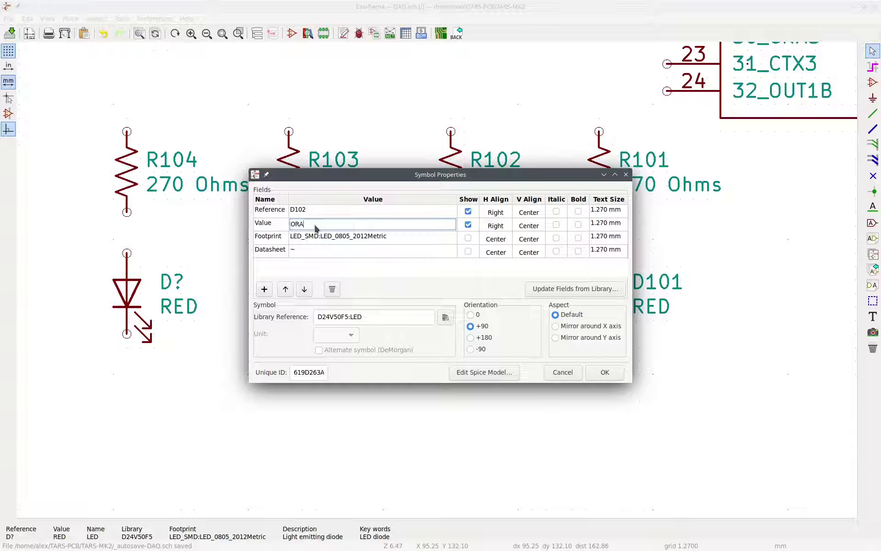
{"action": "left_click", "coordinate": [603, 373]}
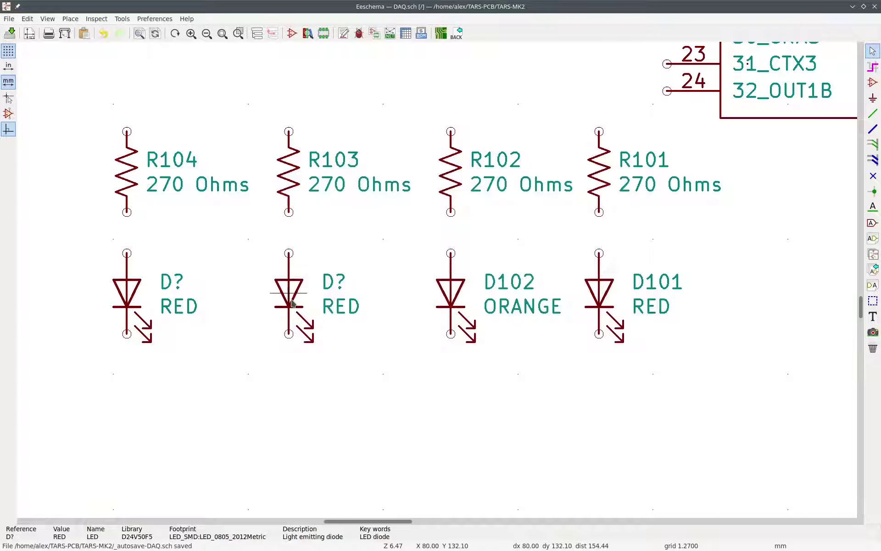
{"action": "double_click", "coordinate": [292, 303]}
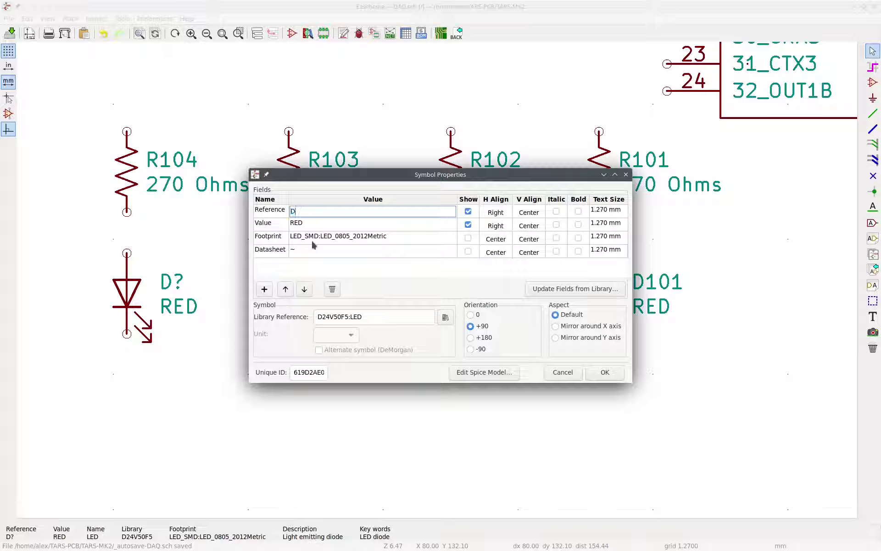
{"action": "left_click", "coordinate": [302, 225]}
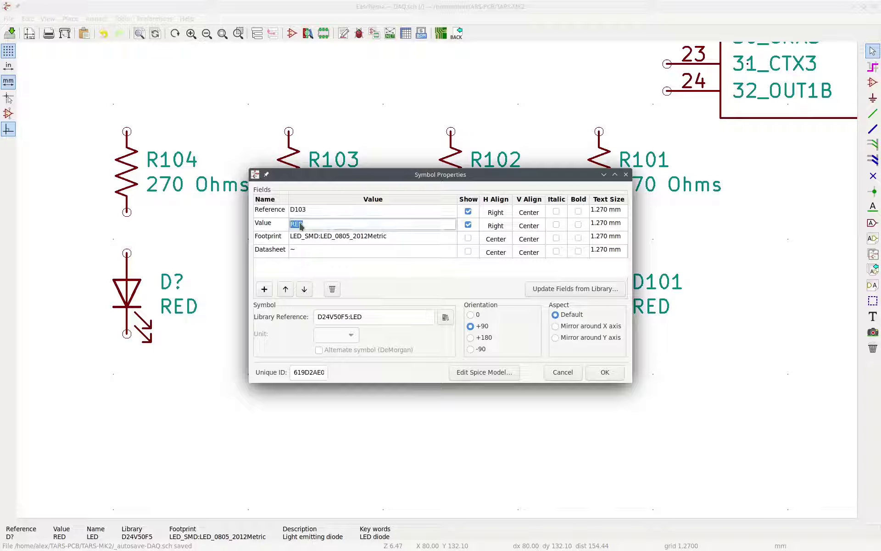
{"action": "type", "text": "GREEN"}
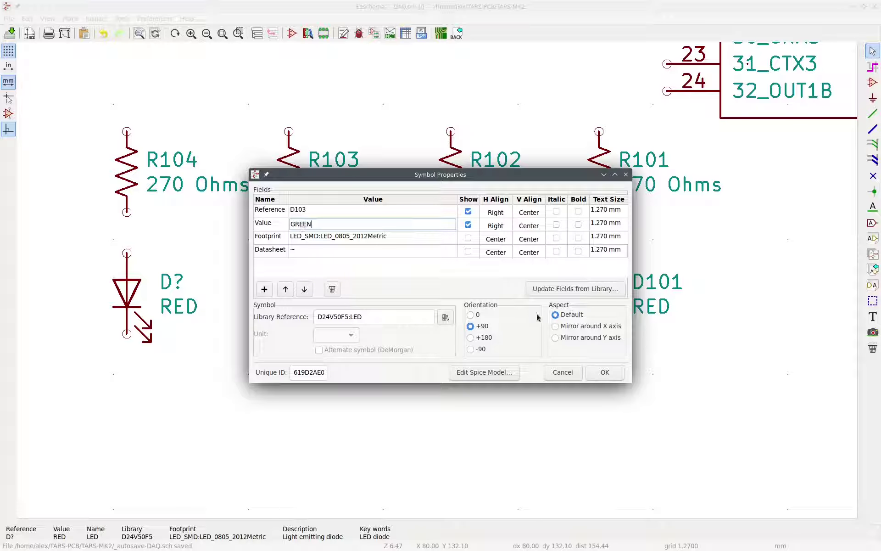
{"action": "left_click", "coordinate": [605, 381]}
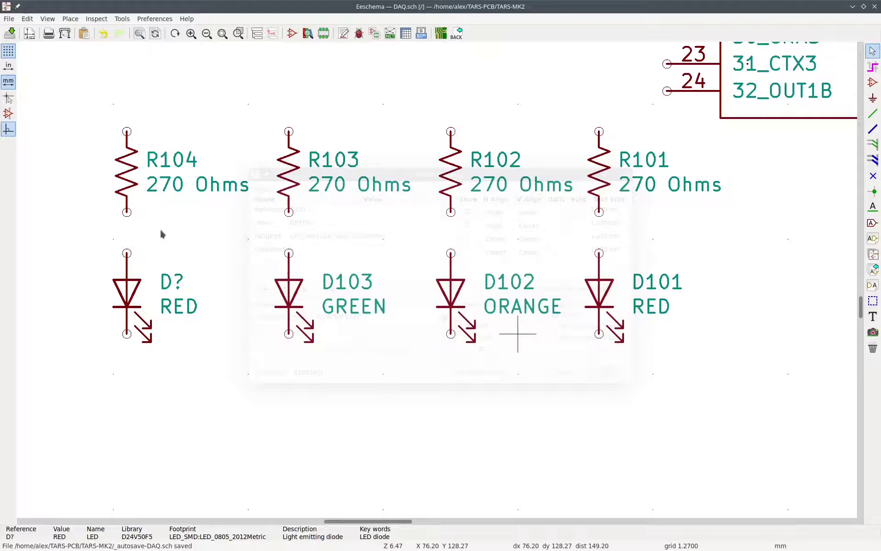
Step: Set the LED under R104 to reference D104 with value BLUE
{"action": "double_click", "coordinate": [133, 298]}
{"action": "left_click", "coordinate": [312, 211]}
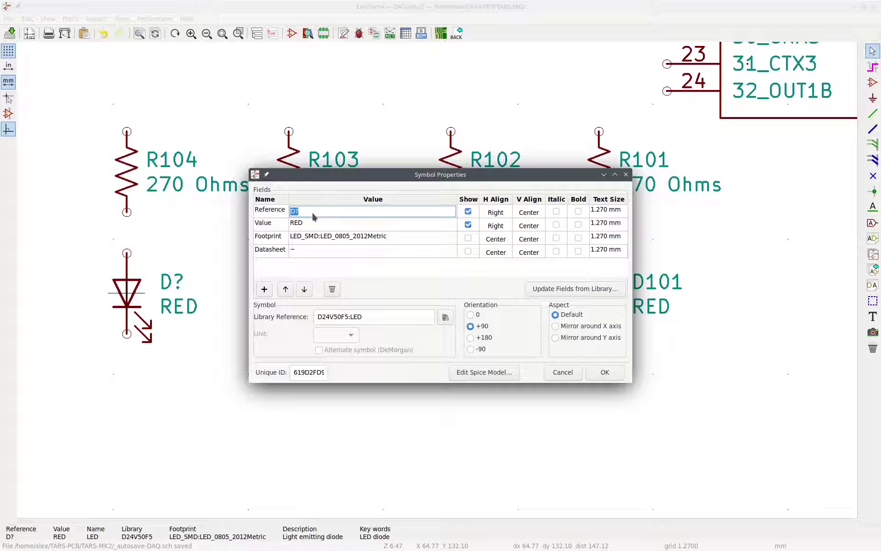
{"action": "type", "text": "D104"}
{"action": "left_click", "coordinate": [315, 225]}
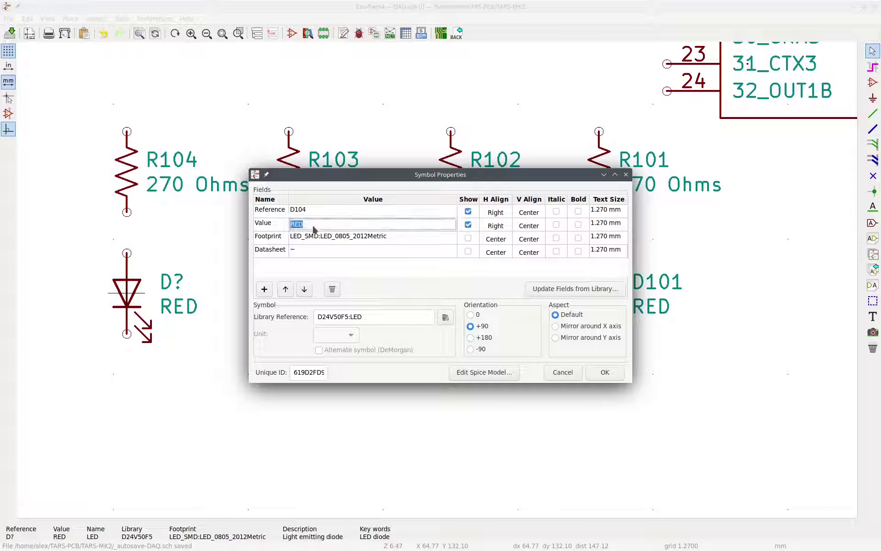
{"action": "key", "text": "BackSpace"}
{"action": "key", "text": "Return"}
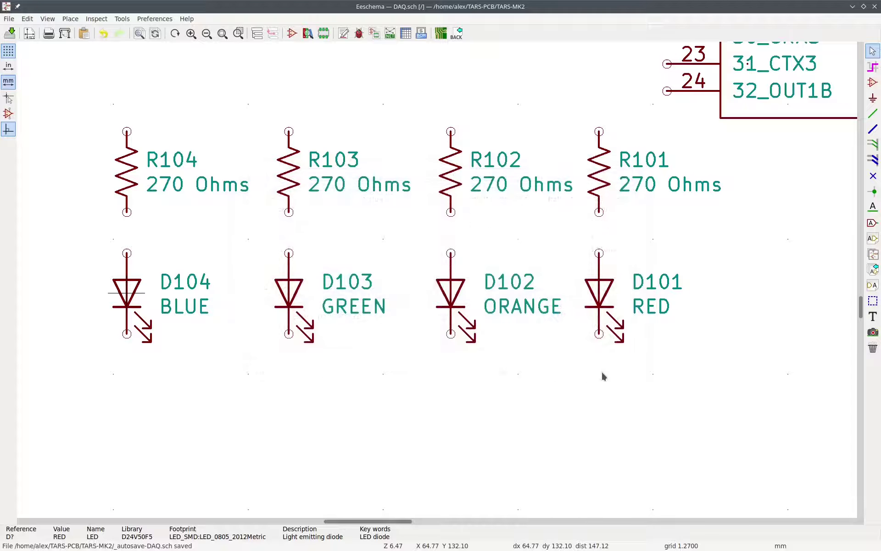
Step: Wire Teensy pin 24 to R101, and connect R101 and R102 down to D101 and D102
{"action": "scroll", "coordinate": [320, 311], "scroll_direction": "down", "scroll_amount": 3}
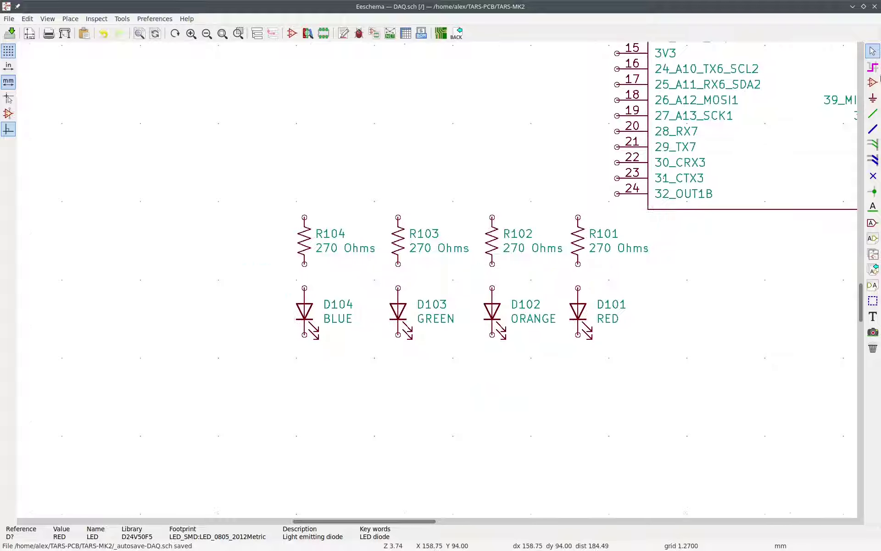
{"action": "left_click", "coordinate": [873, 113]}
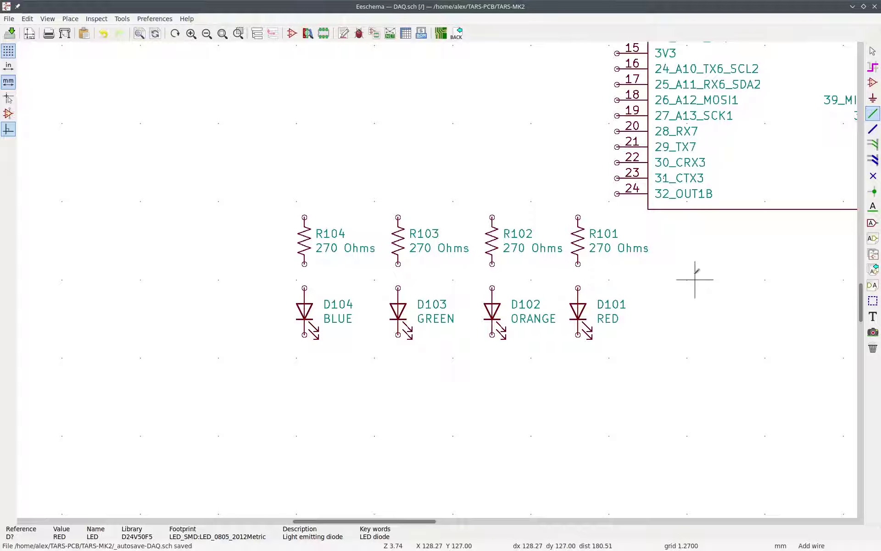
{"action": "left_click", "coordinate": [617, 193]}
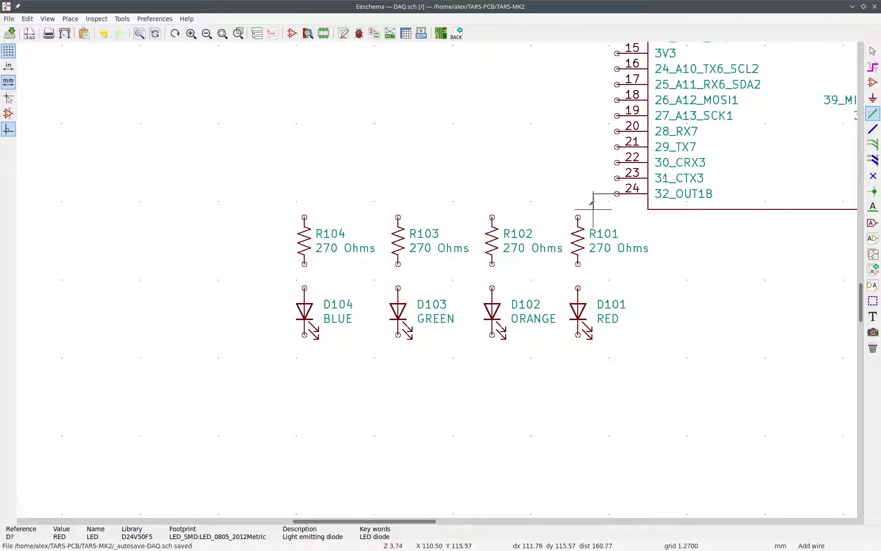
{"action": "left_click", "coordinate": [577, 218]}
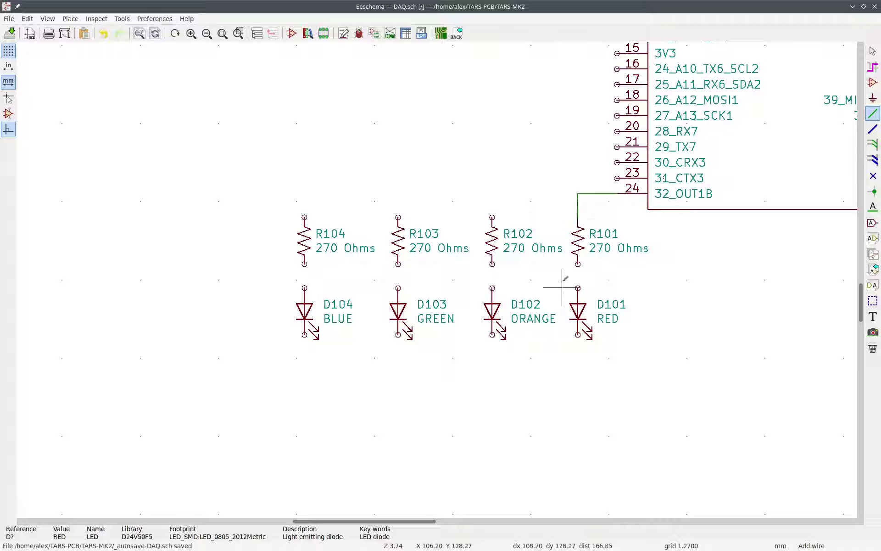
{"action": "left_click", "coordinate": [577, 264]}
{"action": "left_click", "coordinate": [578, 287]}
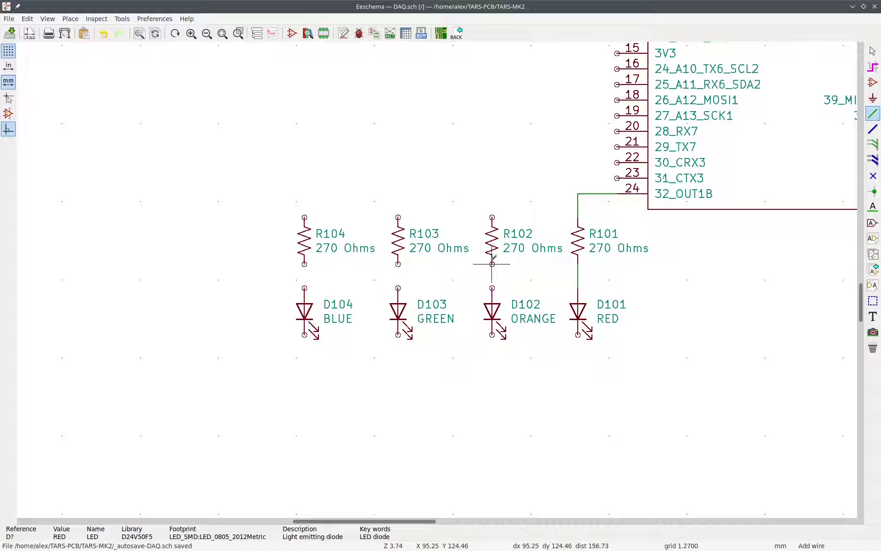
{"action": "left_click", "coordinate": [492, 288]}
Step: Wire pins 23, 22, 21 to R102, R103, R104, and R104, R103 down to their LEDs
{"action": "left_click", "coordinate": [617, 178]}
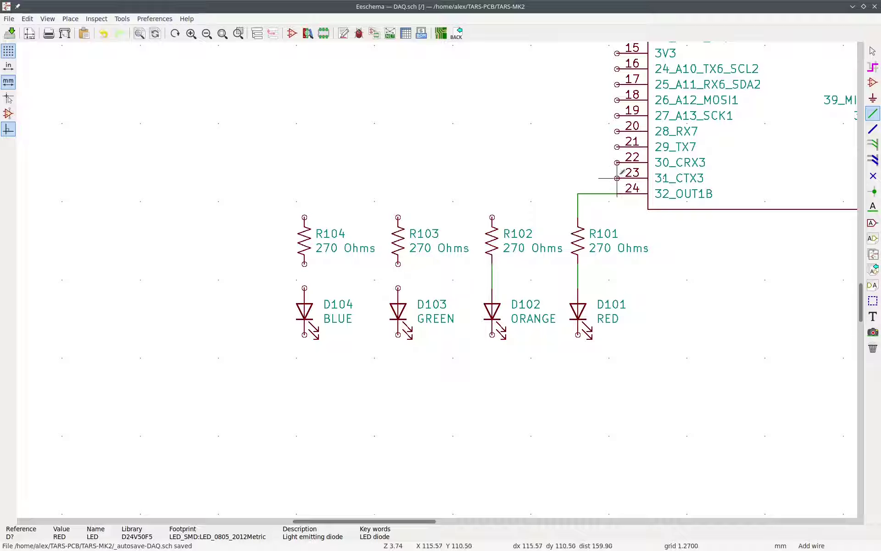
{"action": "left_click", "coordinate": [492, 217]}
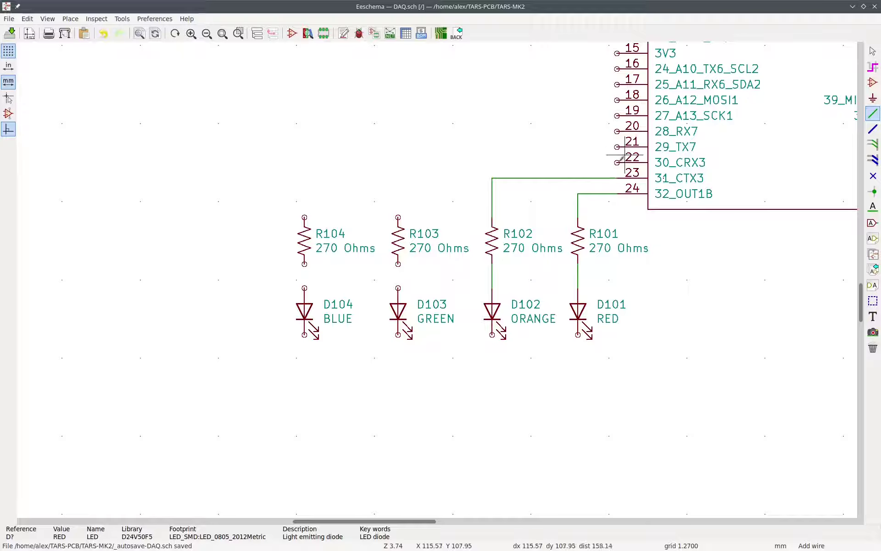
{"action": "left_click", "coordinate": [617, 163]}
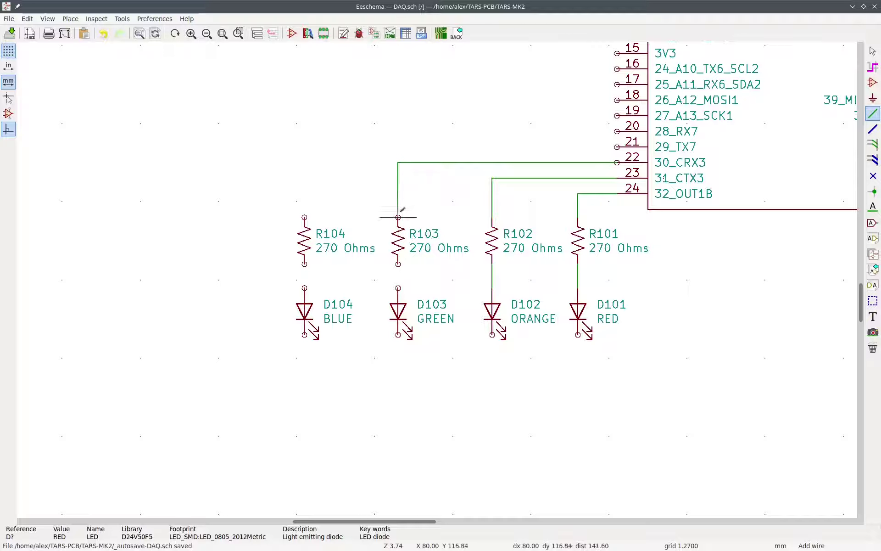
{"action": "left_click", "coordinate": [398, 217]}
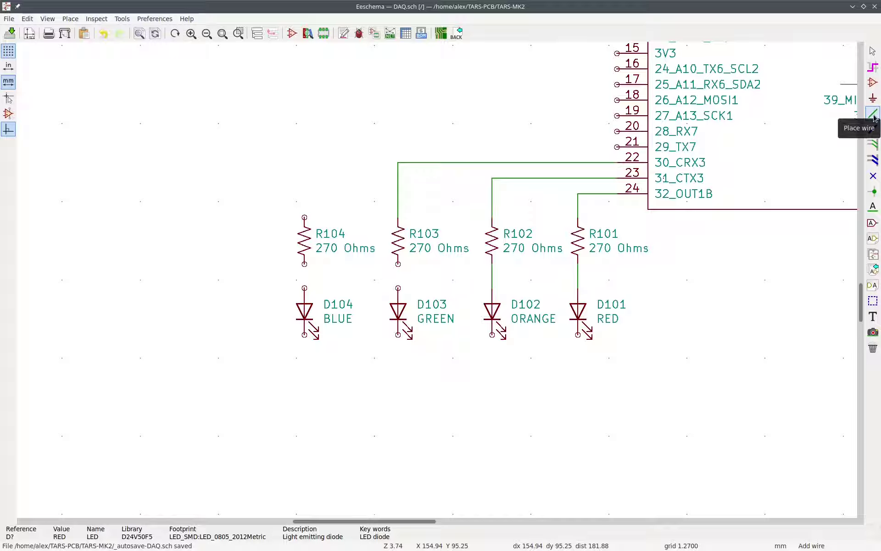
{"action": "left_click", "coordinate": [617, 147]}
{"action": "left_click", "coordinate": [304, 217]}
{"action": "left_click", "coordinate": [304, 263]}
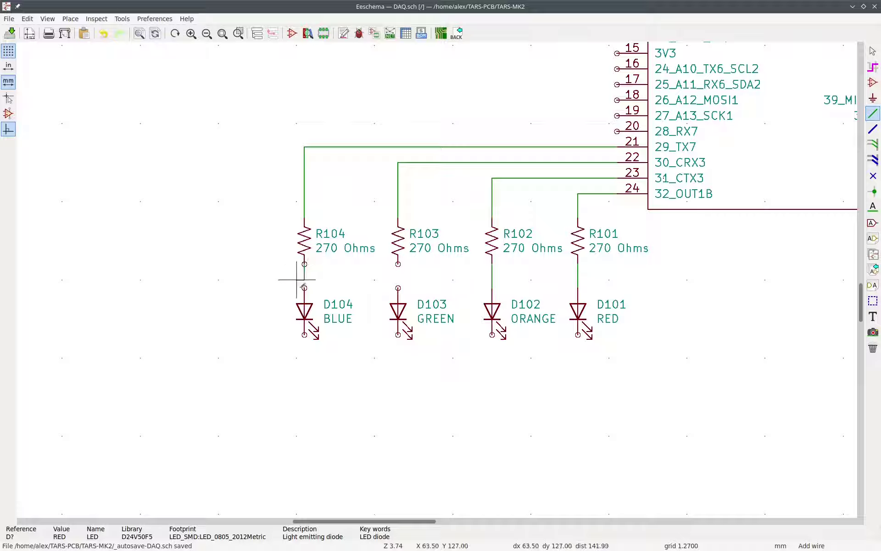
{"action": "left_click", "coordinate": [305, 288]}
{"action": "left_click", "coordinate": [398, 263]}
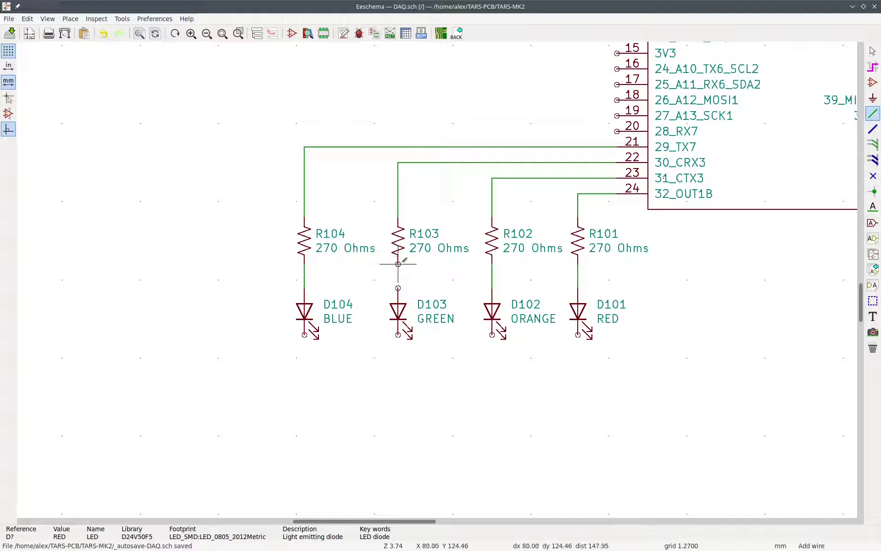
{"action": "left_click", "coordinate": [398, 288]}
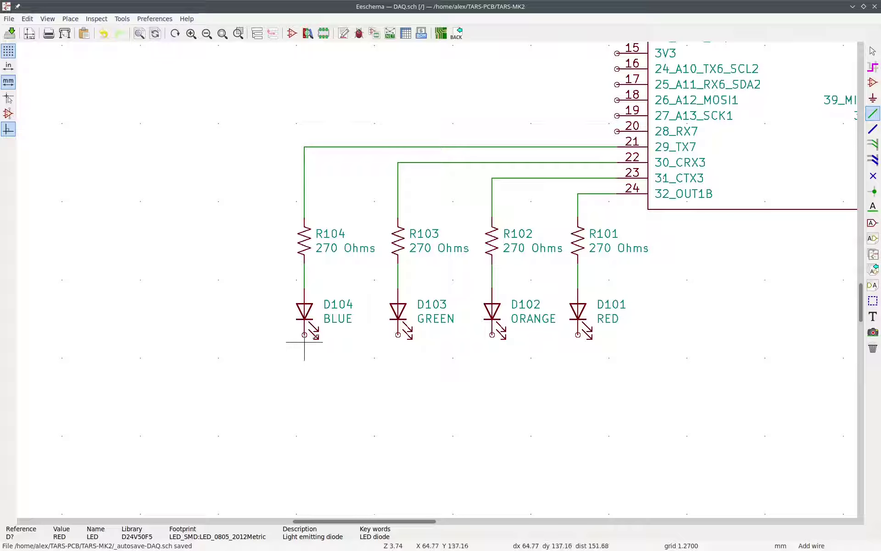
Step: Open the Choose Power Symbol dialog, search GND and select the power GND symbol
{"action": "left_click", "coordinate": [873, 99]}
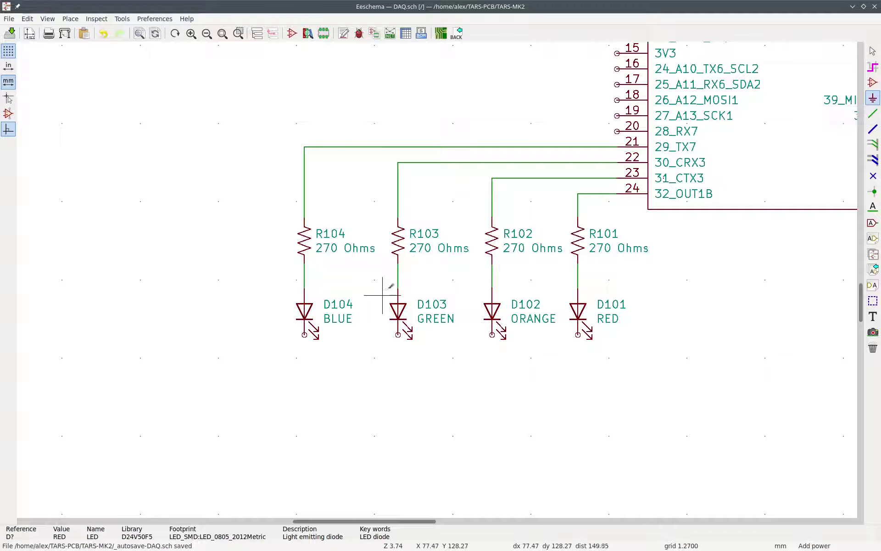
{"action": "scroll", "coordinate": [419, 289], "scroll_direction": "down", "scroll_amount": 2}
{"action": "left_click", "coordinate": [434, 251]}
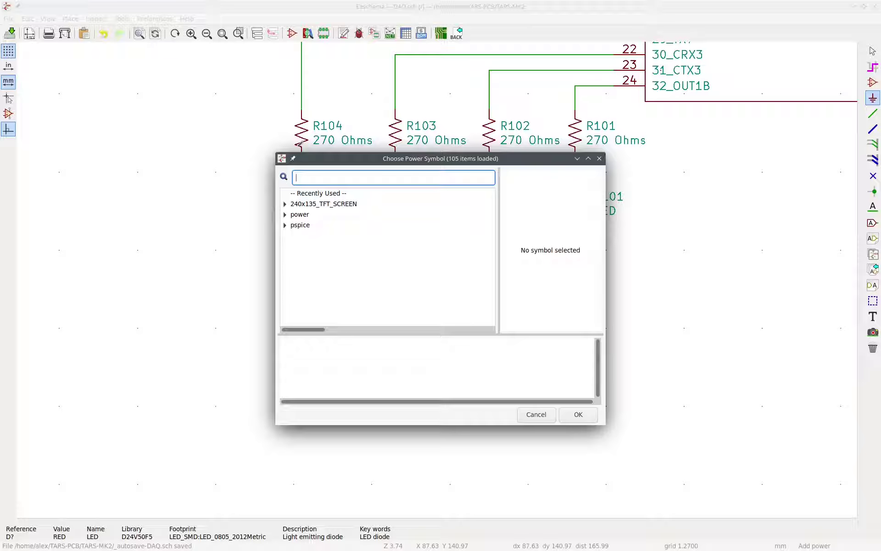
{"action": "type", "text": "GND"}
{"action": "left_click", "coordinate": [316, 226]}
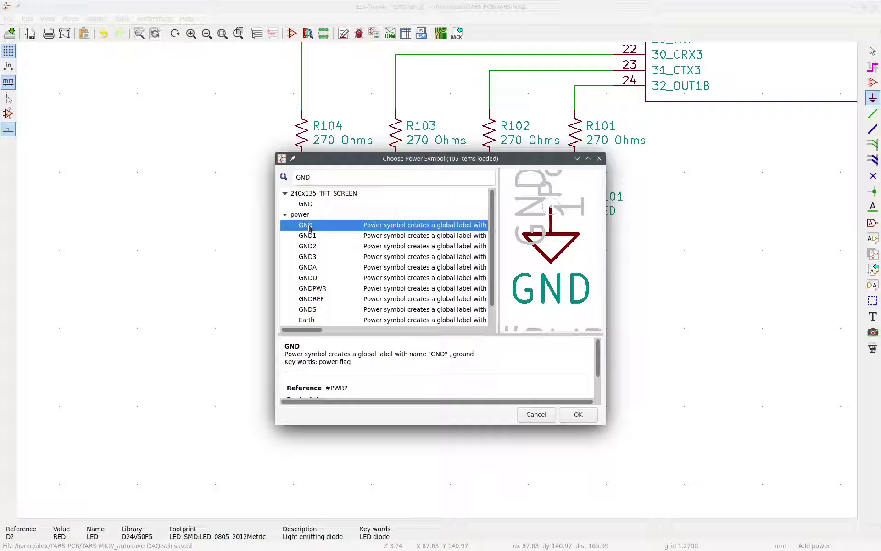
Step: Place the GND symbol below the LEDs and wire D101's cathode to it
{"action": "double_click", "coordinate": [306, 224]}
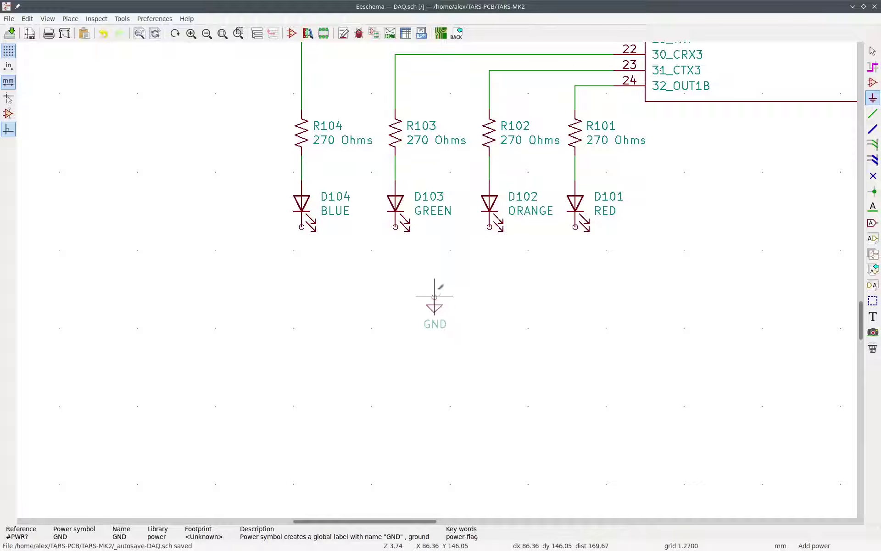
{"action": "left_click", "coordinate": [443, 296]}
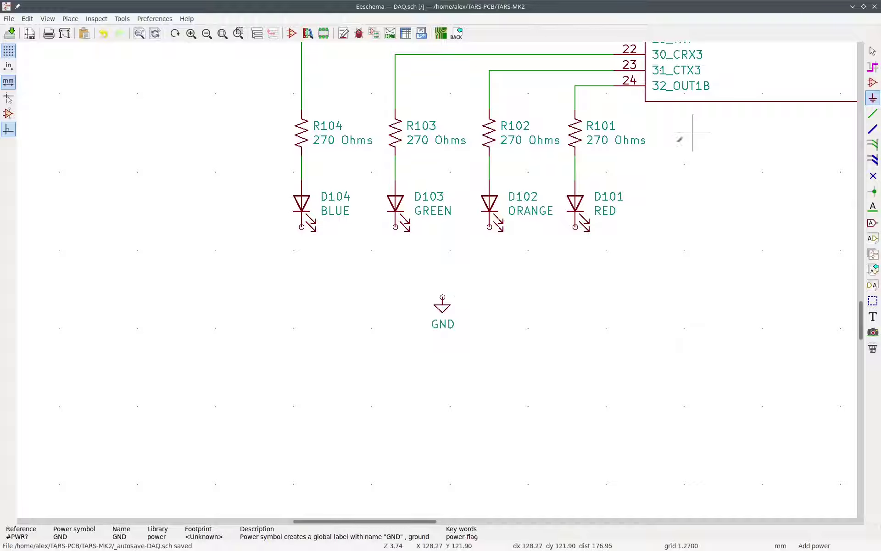
{"action": "left_click", "coordinate": [872, 115]}
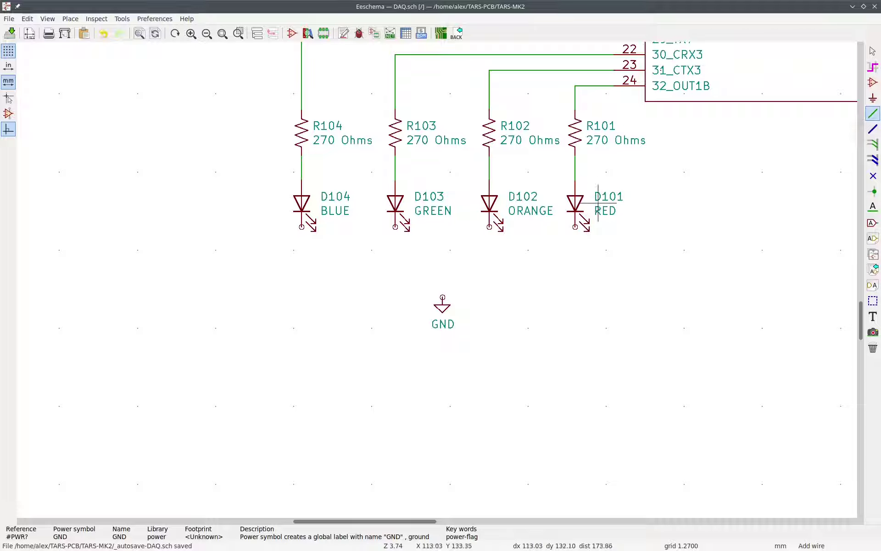
{"action": "left_click", "coordinate": [575, 226]}
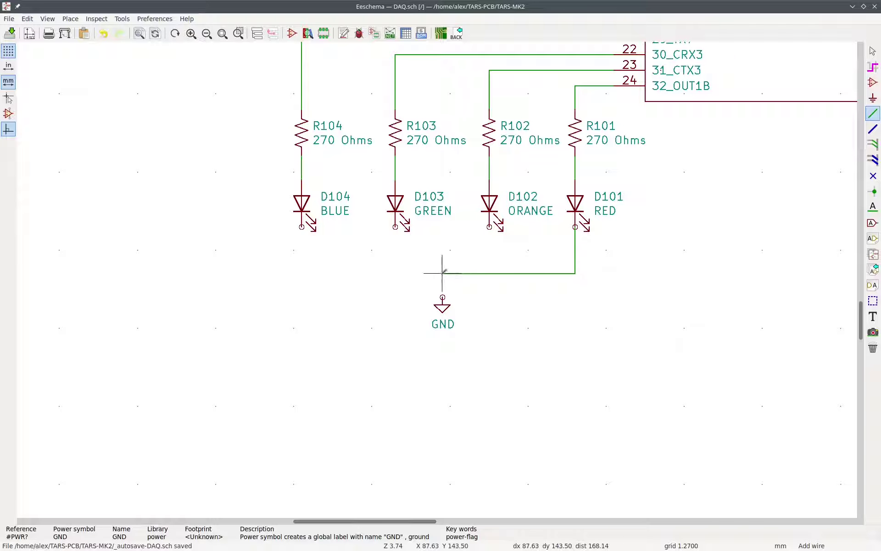
{"action": "left_click", "coordinate": [443, 297]}
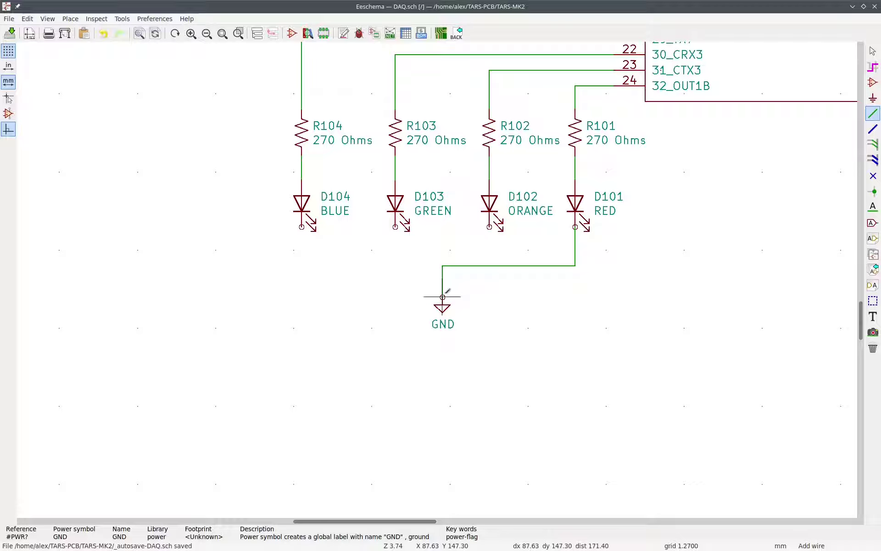
Step: Wire the cathodes of D102, D103 and D104 onto the shared ground line
{"action": "left_click", "coordinate": [489, 227]}
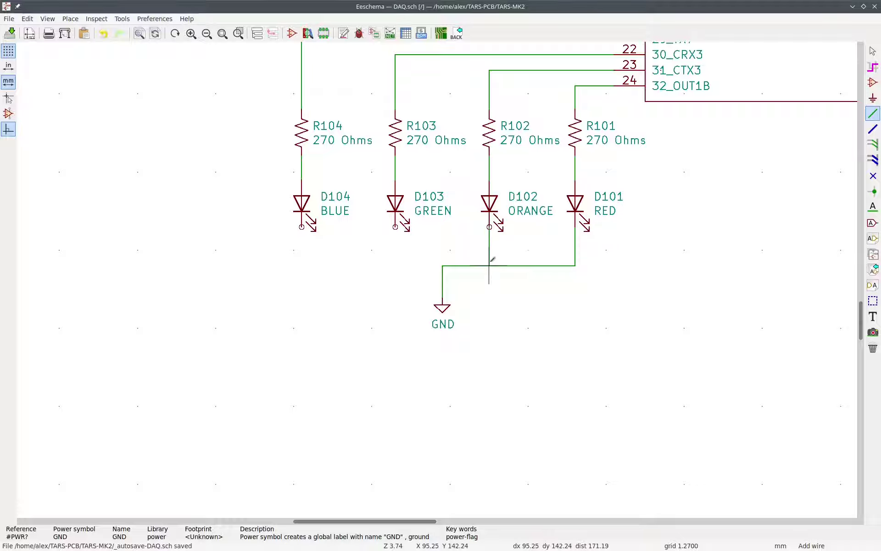
{"action": "left_click", "coordinate": [489, 266]}
{"action": "left_click", "coordinate": [395, 227]}
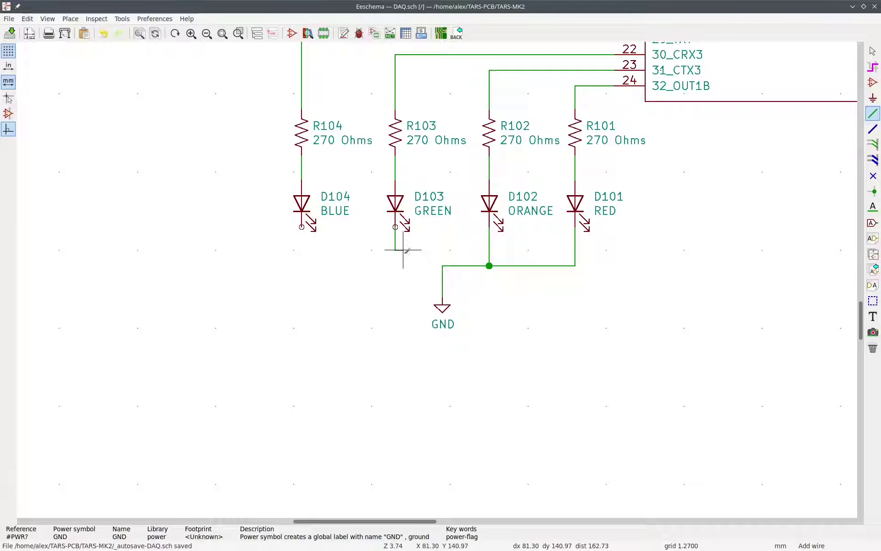
{"action": "left_click", "coordinate": [442, 266]}
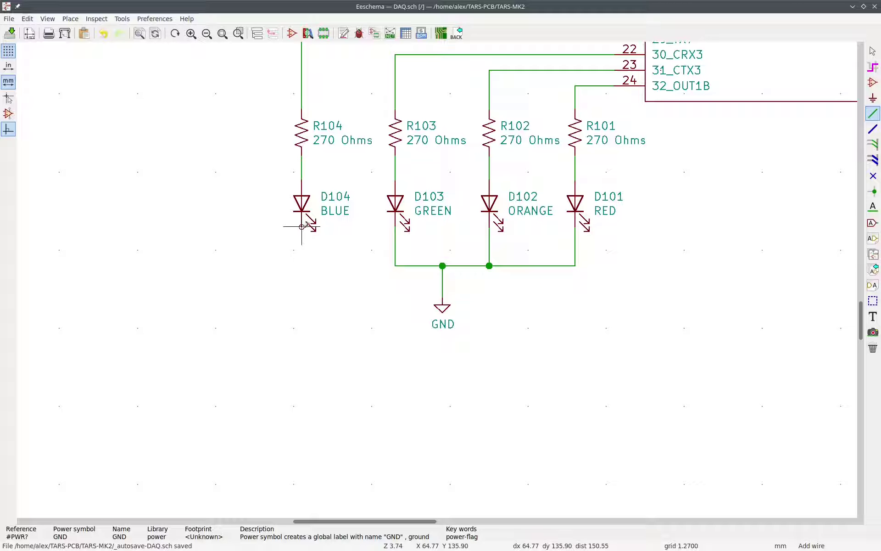
{"action": "left_click", "coordinate": [302, 226]}
{"action": "left_click", "coordinate": [395, 266]}
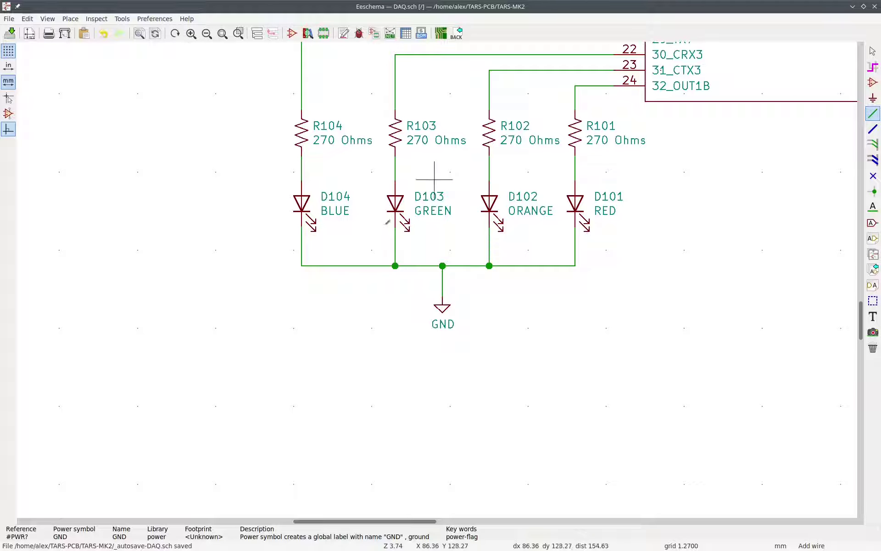
Step: Zoom in on R104's wiring, draw a horizontal wire across its line, then delete it
{"action": "middle_click_drag", "start_coordinate": [266, 291], "coordinate": [376, 389]}
{"action": "scroll", "coordinate": [436, 282], "scroll_direction": "up", "scroll_amount": 3}
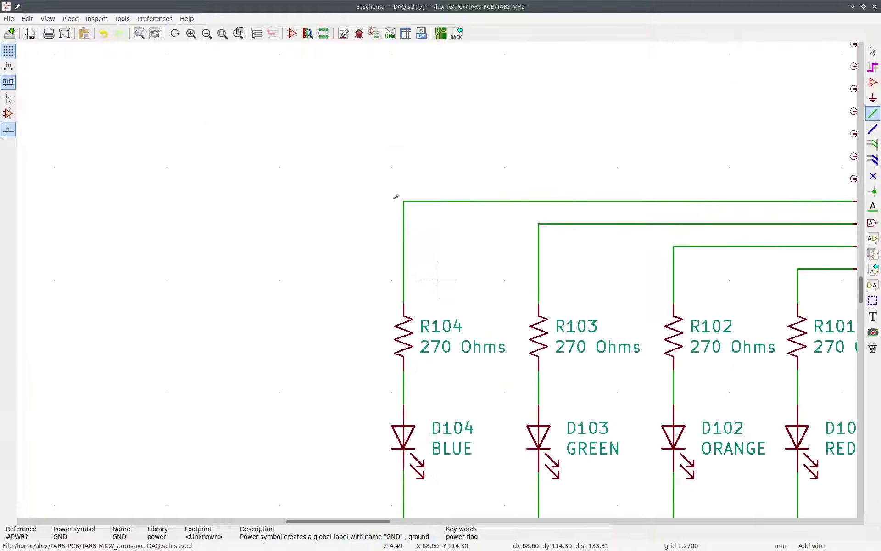
{"action": "left_click", "coordinate": [342, 252]}
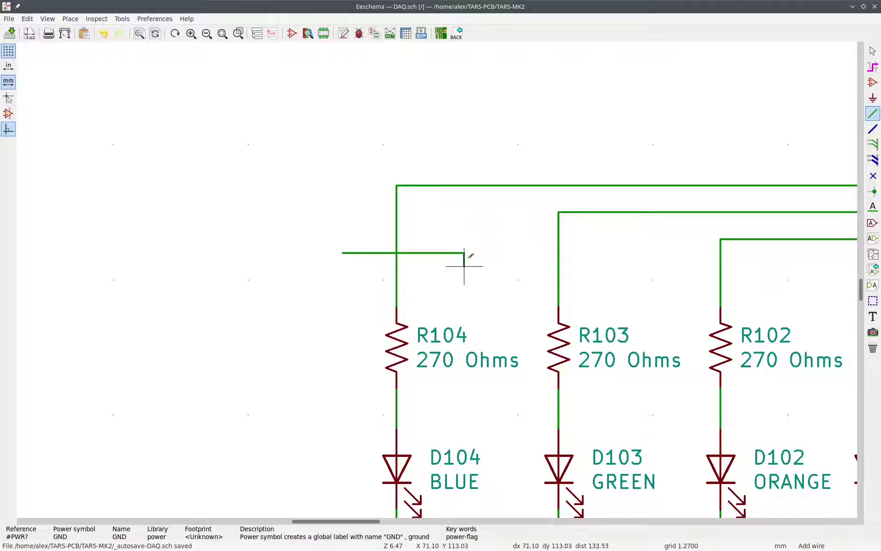
{"action": "double_click", "coordinate": [451, 252]}
{"action": "key", "text": "Escape"}
{"action": "left_click_drag", "start_coordinate": [464, 267], "coordinate": [410, 226]}
{"action": "key", "text": "Delete"}
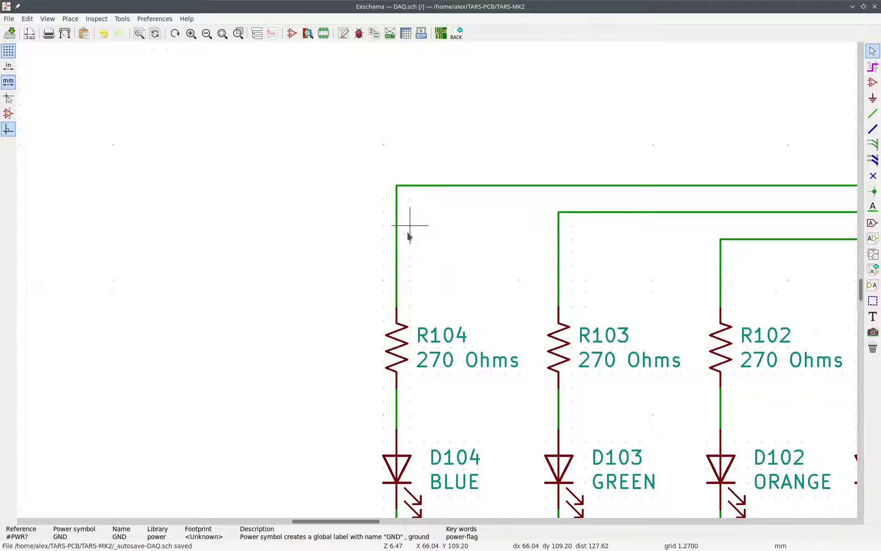
Step: Redraw the horizontal wire across R104's line and place a junction dot at the crossing
{"action": "left_click", "coordinate": [873, 114]}
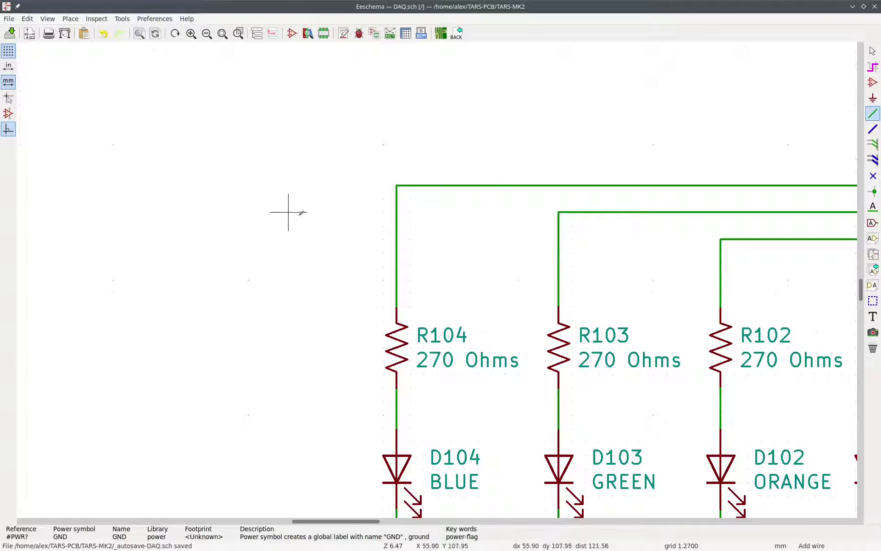
{"action": "left_click", "coordinate": [396, 253]}
{"action": "double_click", "coordinate": [288, 253]}
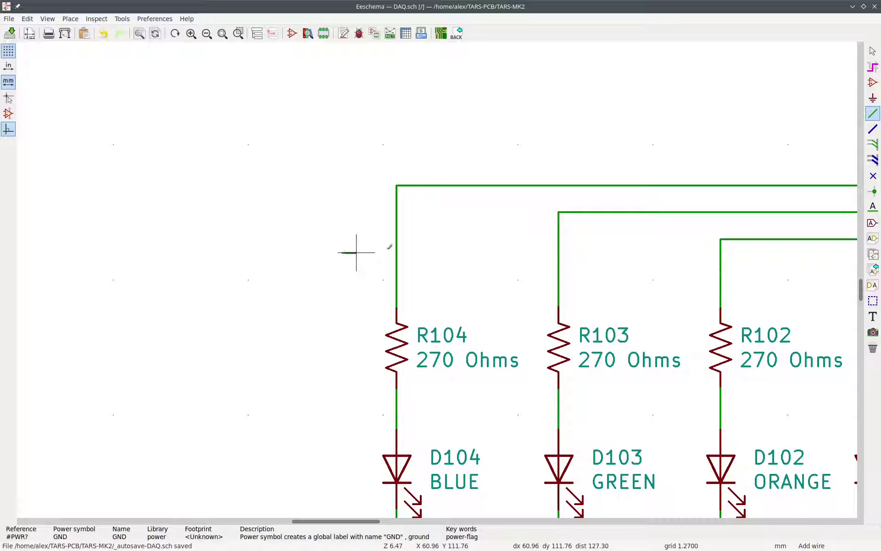
{"action": "left_click", "coordinate": [342, 252]}
{"action": "double_click", "coordinate": [450, 253]}
{"action": "left_click", "coordinate": [873, 191]}
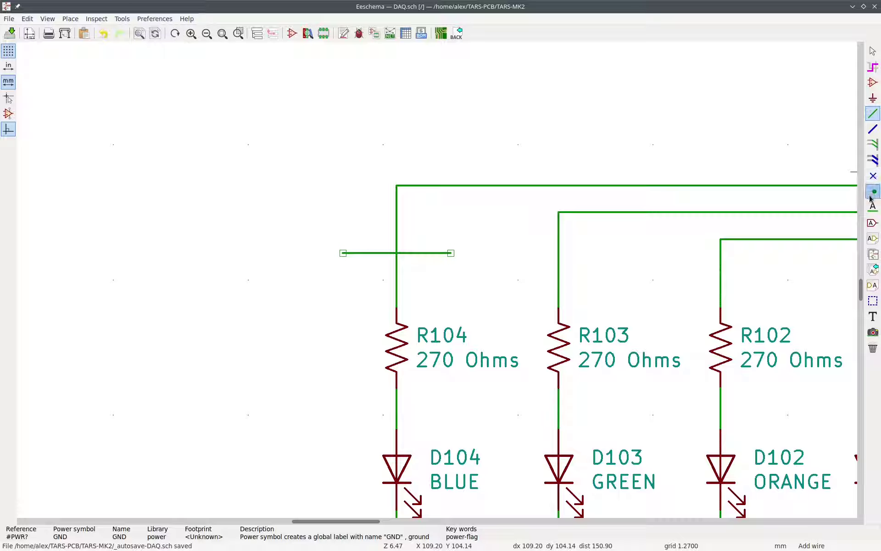
{"action": "left_click", "coordinate": [396, 252]}
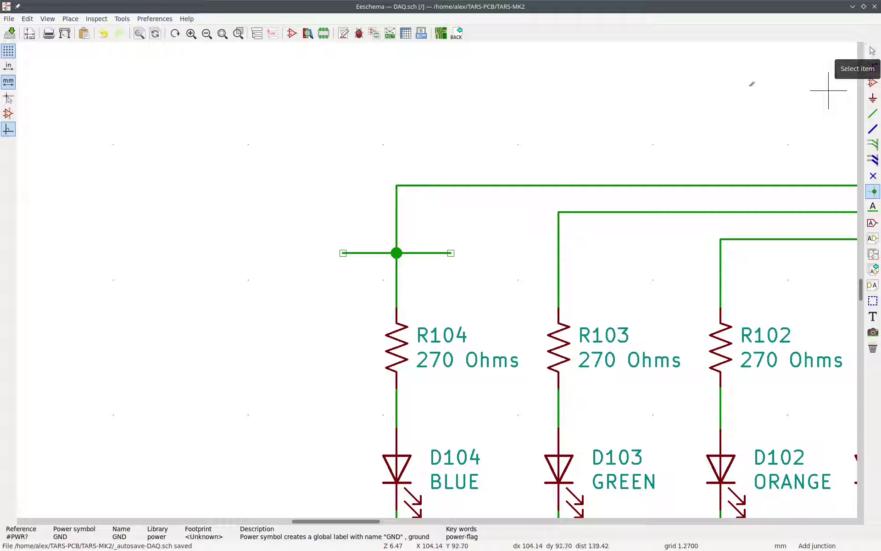
Step: Delete the wire stubs on both sides of the junction on R104's line
{"action": "left_click", "coordinate": [872, 50]}
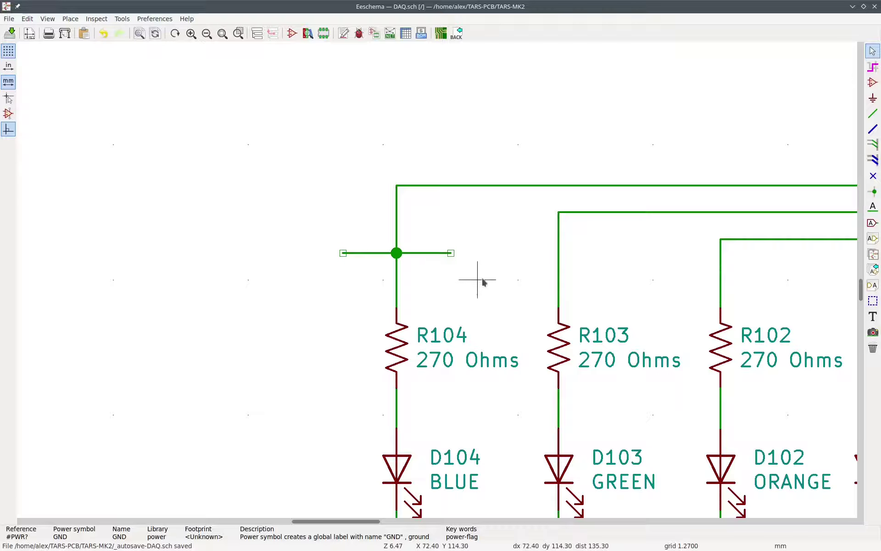
{"action": "left_click_drag", "start_coordinate": [480, 280], "coordinate": [423, 233]}
{"action": "key", "text": "Delete"}
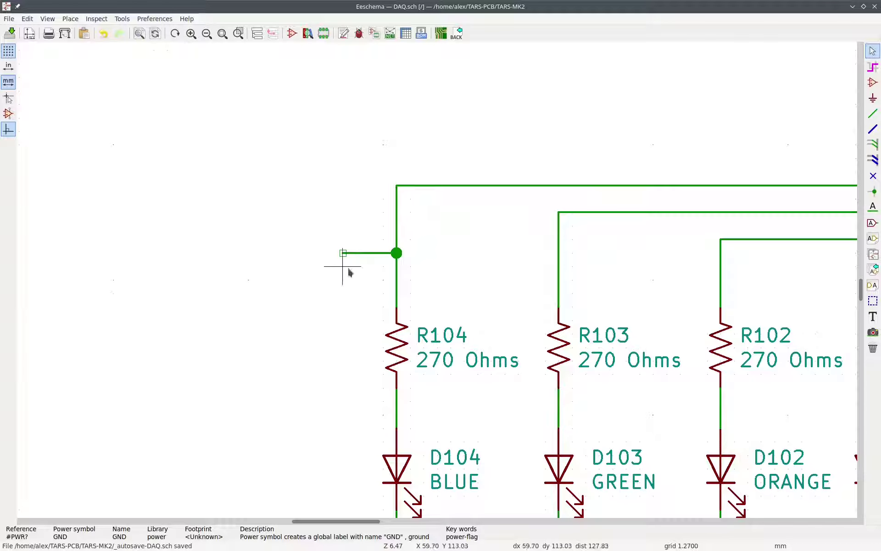
{"action": "left_click_drag", "start_coordinate": [371, 268], "coordinate": [340, 236]}
{"action": "key", "text": "Delete"}
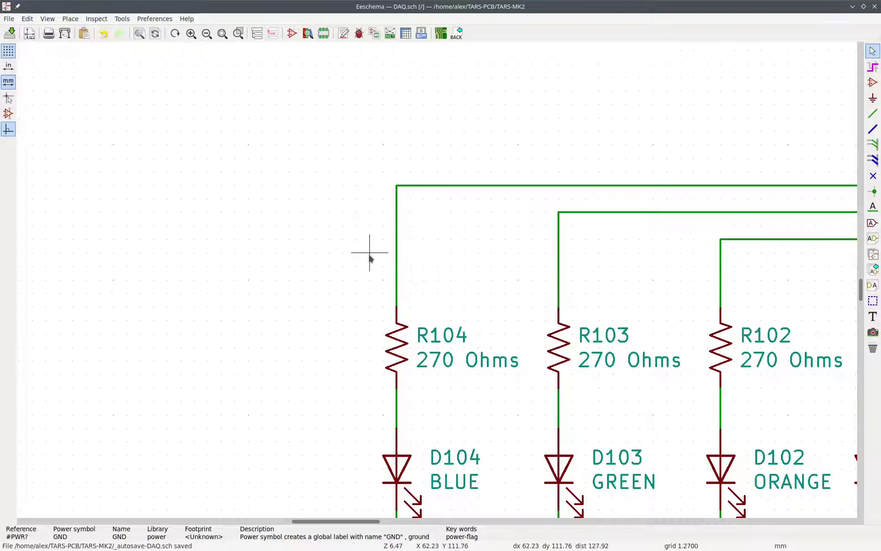
Step: Zoom out and pan to show the whole Teensy U1 with its four LED branches to GND
{"action": "scroll", "coordinate": [367, 256], "scroll_direction": "down", "scroll_amount": 1}
{"action": "scroll", "coordinate": [618, 326], "scroll_direction": "down", "scroll_amount": 1}
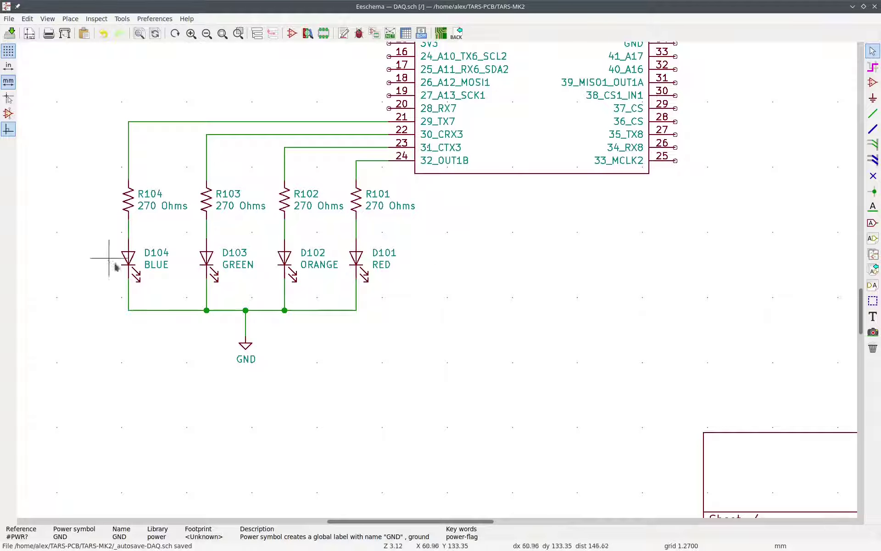
{"action": "middle_click_drag", "start_coordinate": [118, 256], "coordinate": [530, 176]}
{"action": "middle_click_drag", "start_coordinate": [572, 243], "coordinate": [460, 261]}
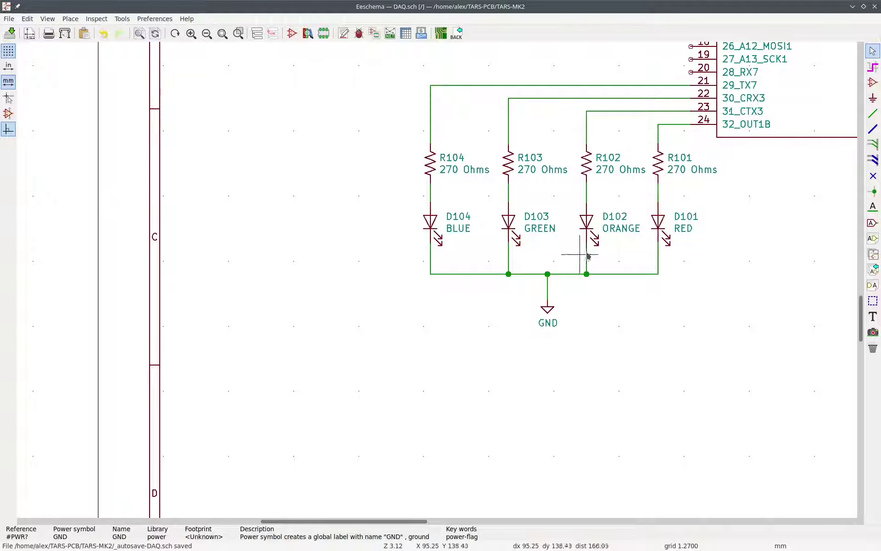
{"action": "scroll", "coordinate": [598, 267], "scroll_direction": "up", "scroll_amount": 1}
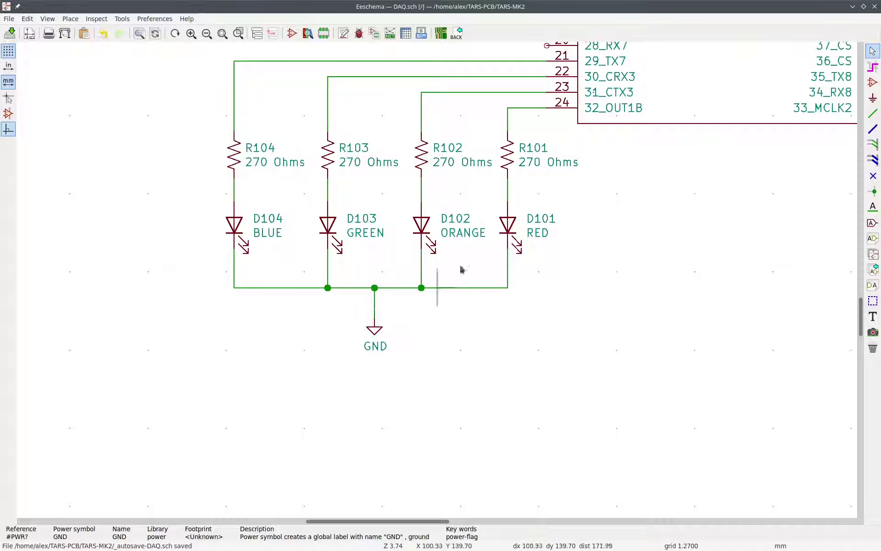
{"action": "middle_click_drag", "start_coordinate": [472, 249], "coordinate": [459, 338]}
{"action": "scroll", "coordinate": [367, 331], "scroll_direction": "down", "scroll_amount": 1}
{"action": "scroll", "coordinate": [368, 331], "scroll_direction": "down", "scroll_amount": 3}
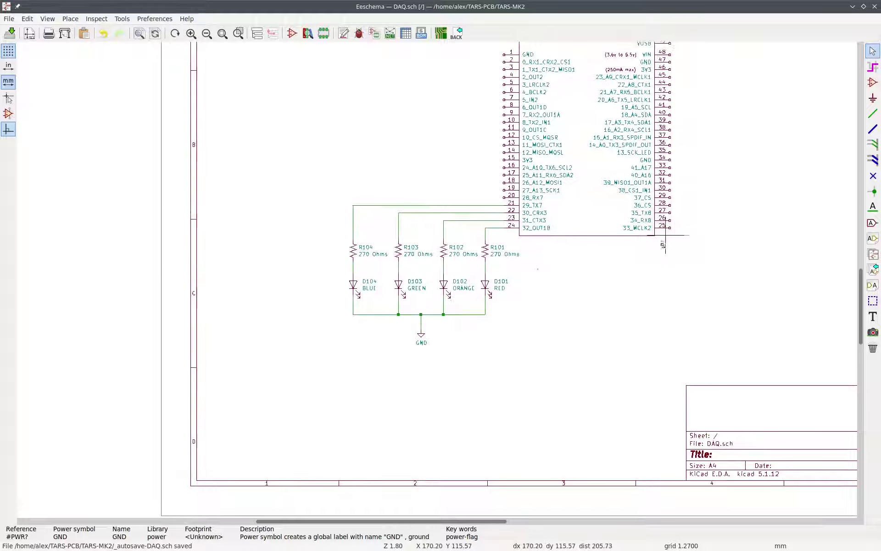
{"action": "middle_click_drag", "start_coordinate": [668, 250], "coordinate": [625, 289]}
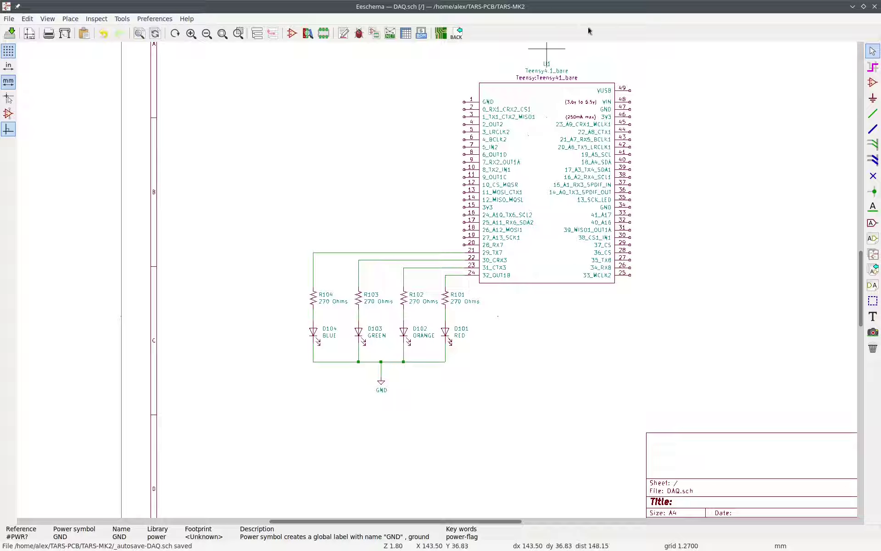